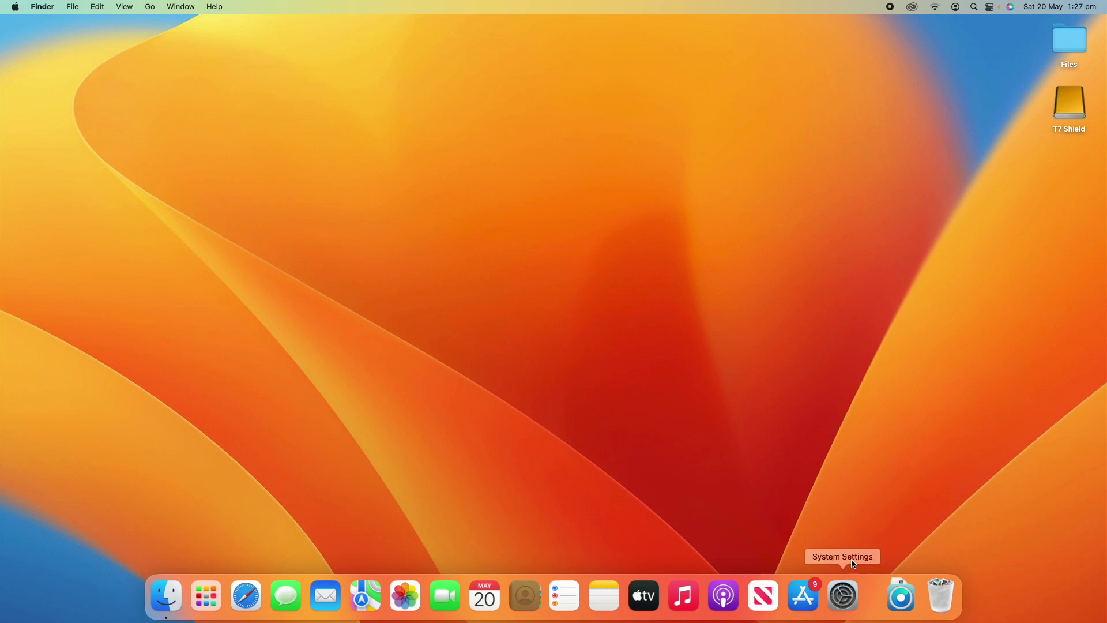
Launch System Settings from the Dock and show Printers & Scanners with the Canon TR7500 series printer and fax
click(844, 595)
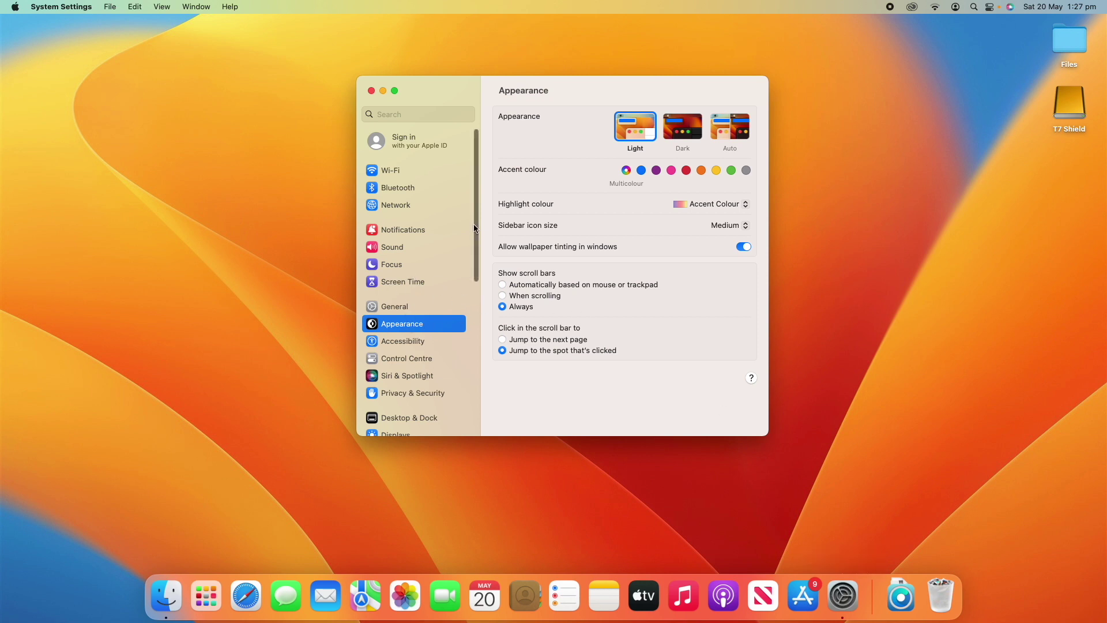
drag(475, 161, 490, 384)
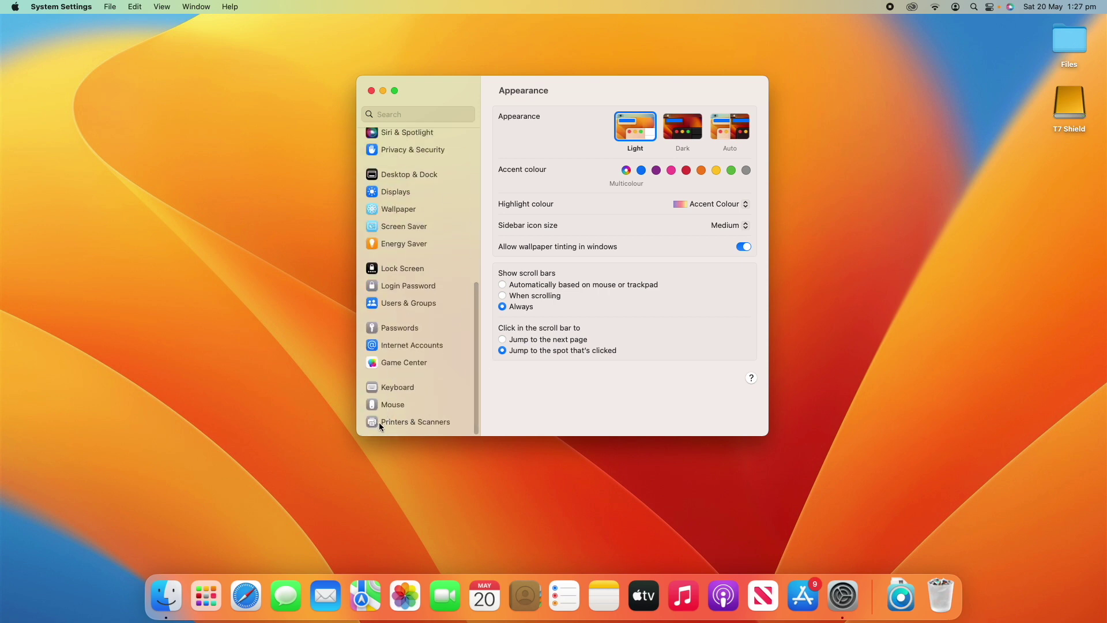
click(412, 425)
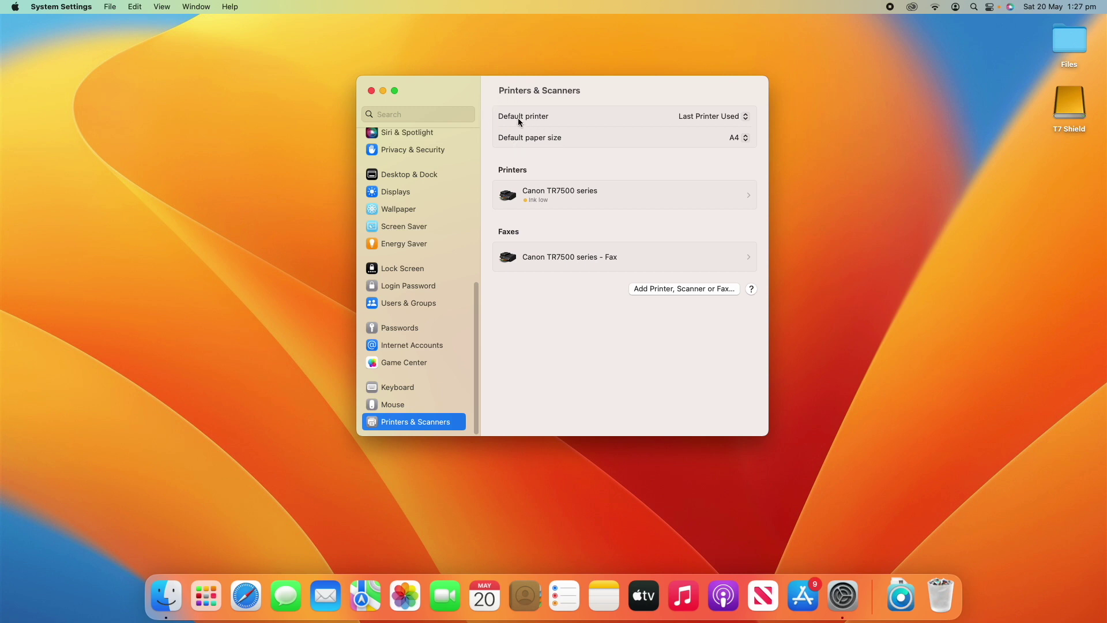
click(712, 115)
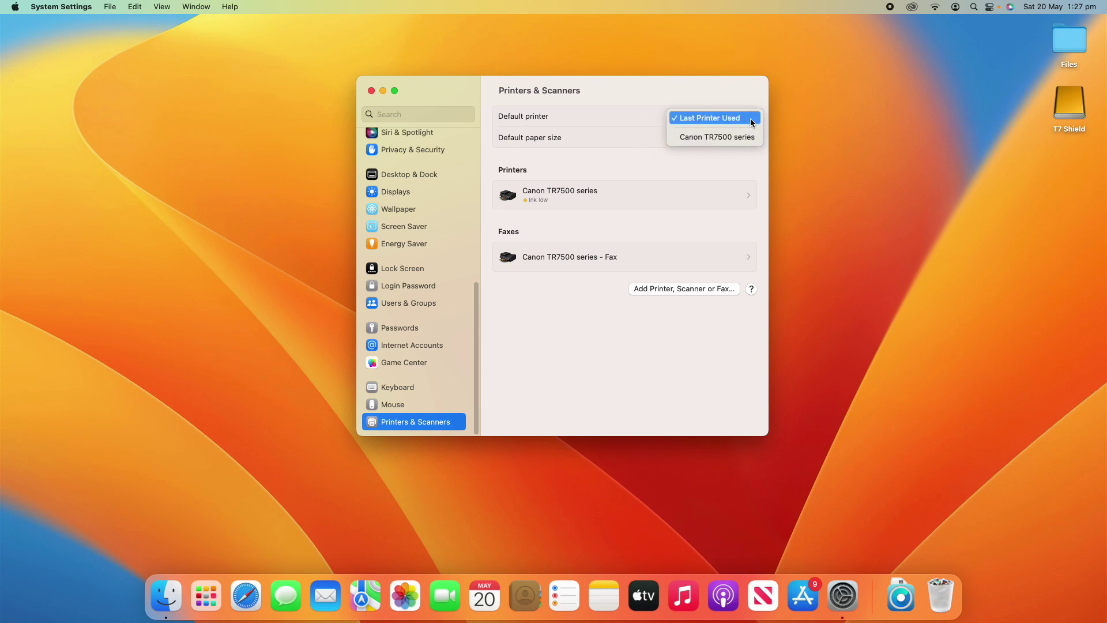
click(704, 140)
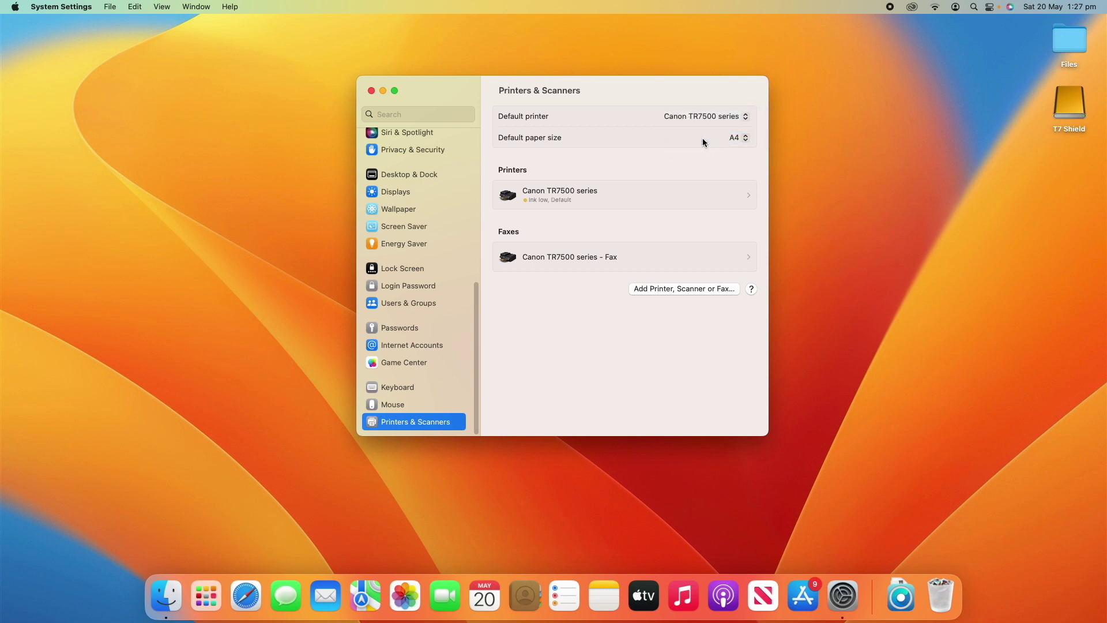
click(700, 116)
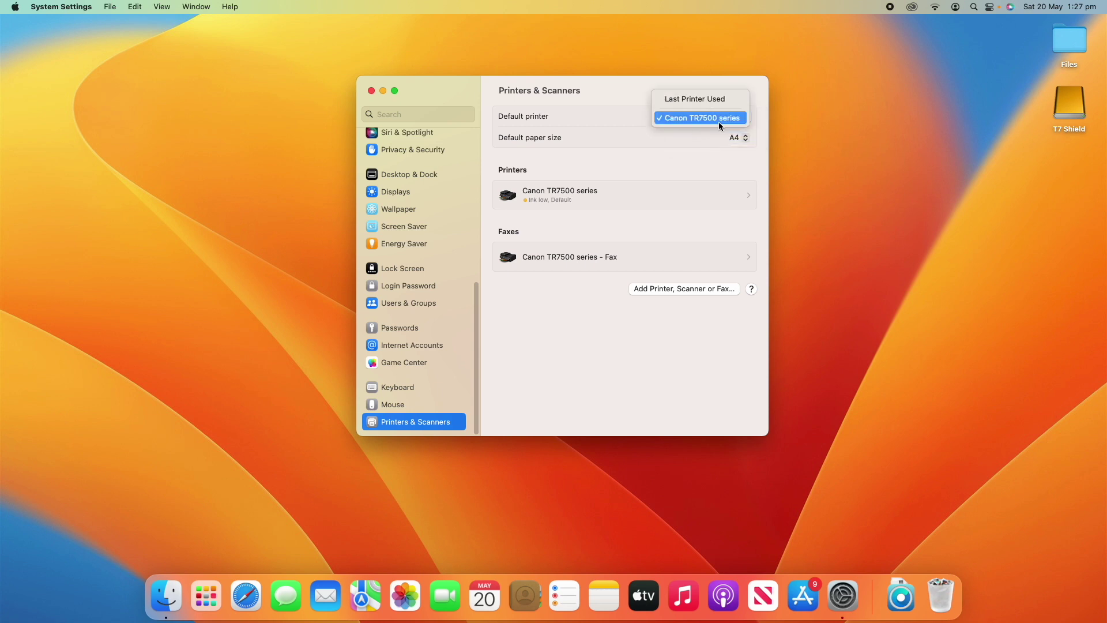
click(714, 95)
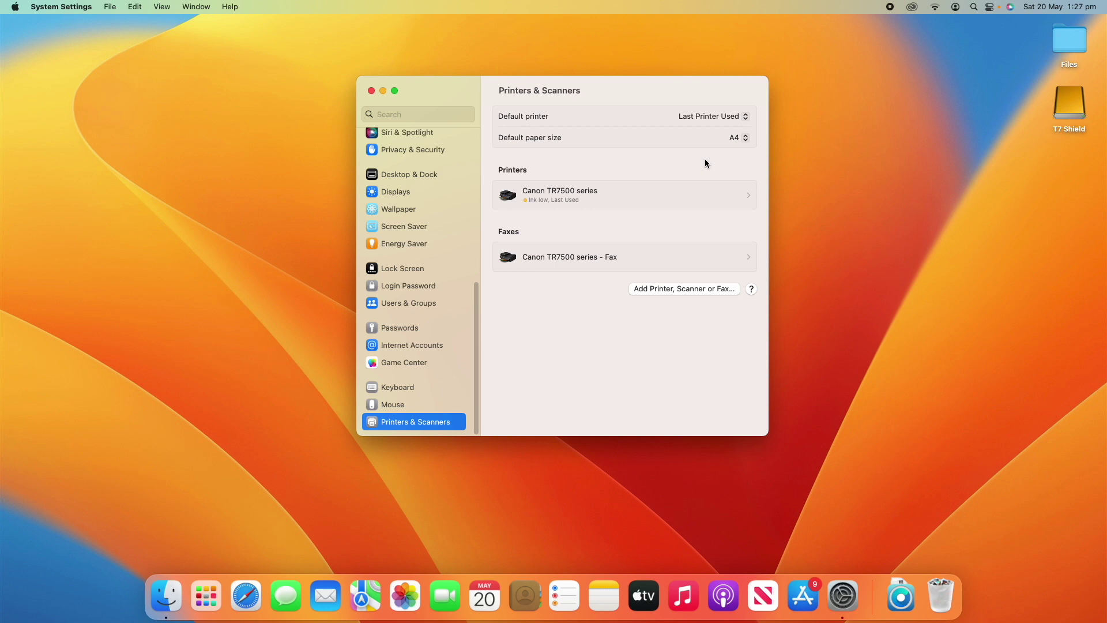
click(744, 137)
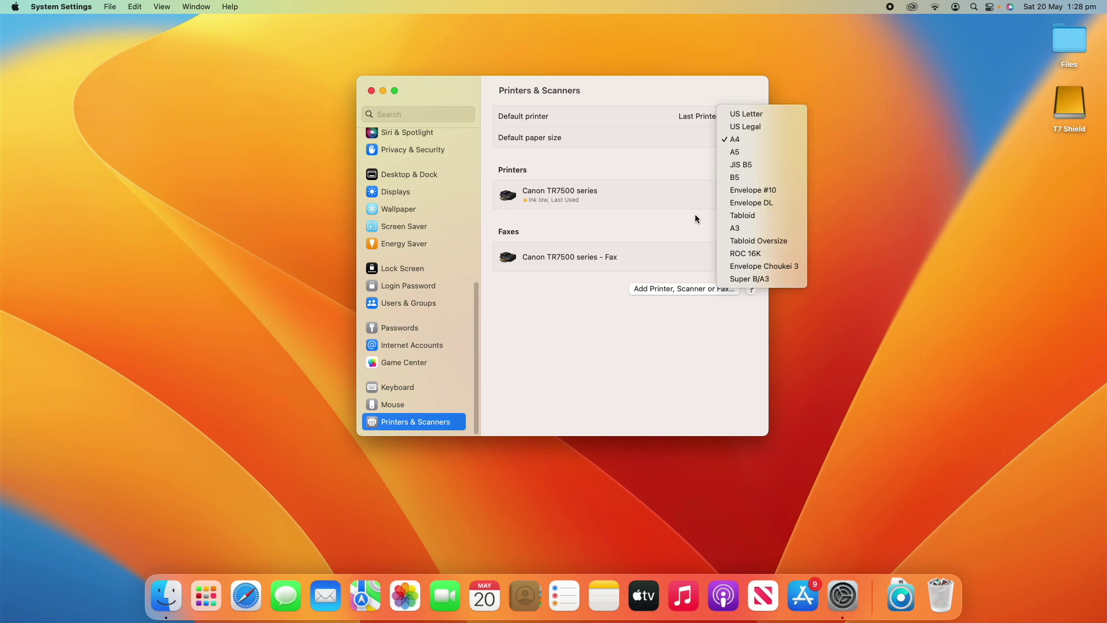
click(660, 161)
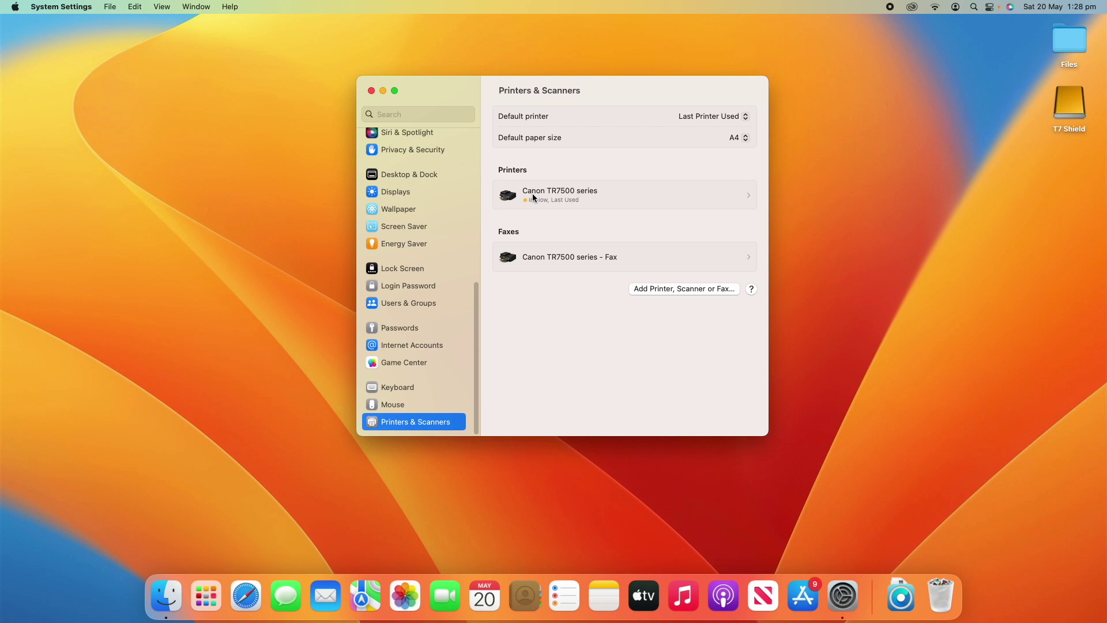
Open the Canon TR7500 series details, adding 'Printer' to its name and removing it again
click(699, 195)
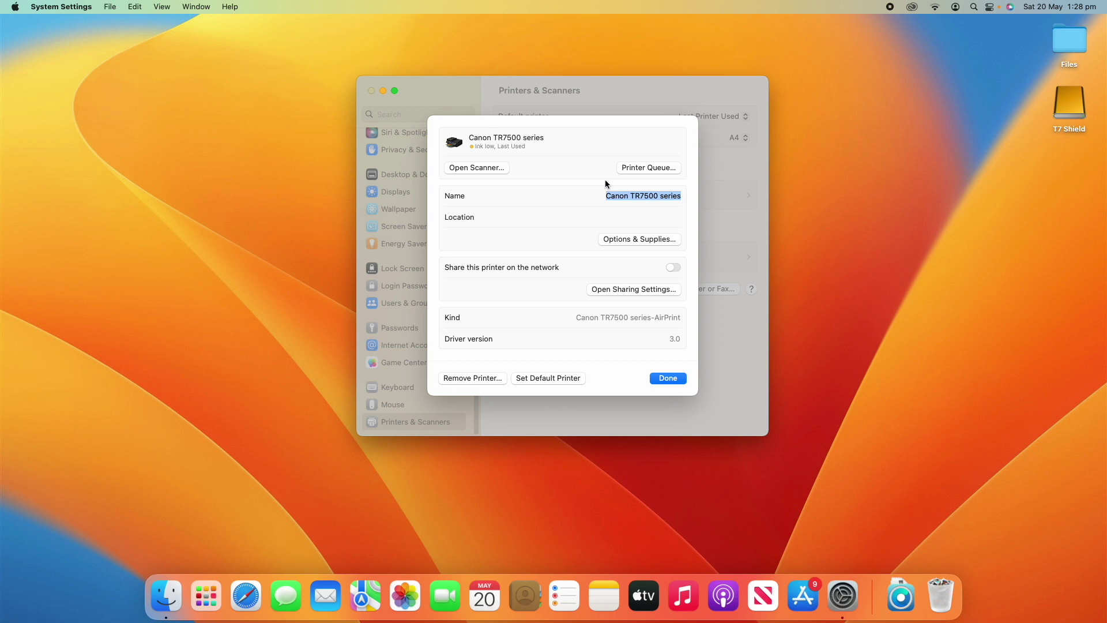
click(606, 198)
text(Printer)
key(BackSpace)
key(BackSpace)
key(BackSpace)
key(BackSpace)
key(BackSpace)
key(BackSpace)
key(BackSpace)
key(BackSpace)
Try typing 'Office' into the printer's Location field, leaving the location empty
click(669, 217)
text(Office)
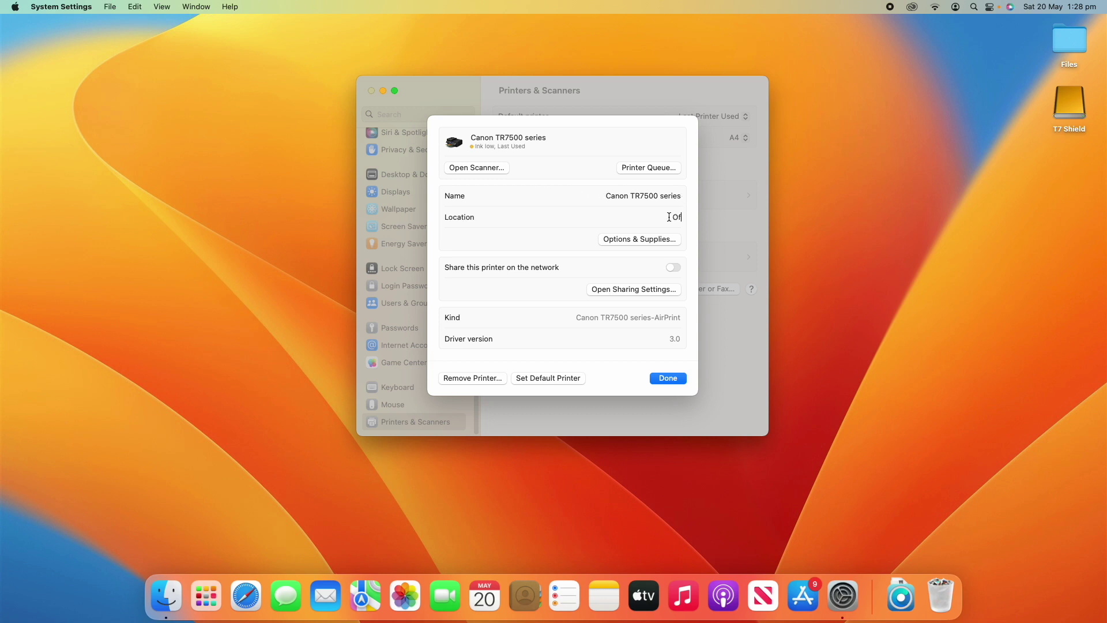
double_click(647, 220)
Open the scanner, keep A4 paper, untick Use Document Feeder, and show details in Flatbed mode
click(489, 168)
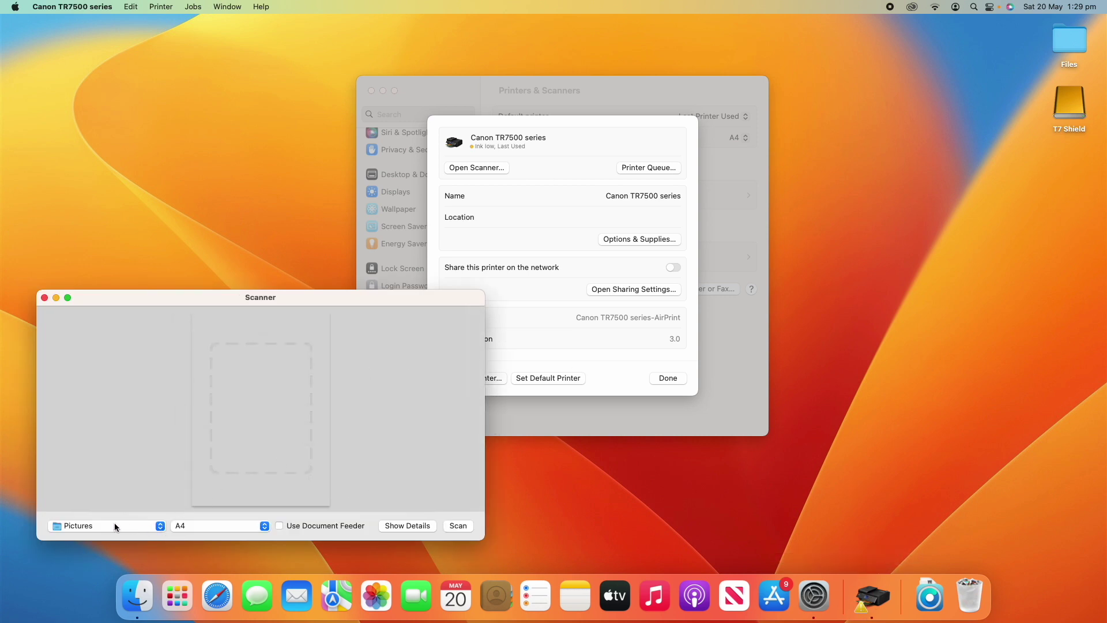
click(203, 526)
scroll(181, 558, down, 5)
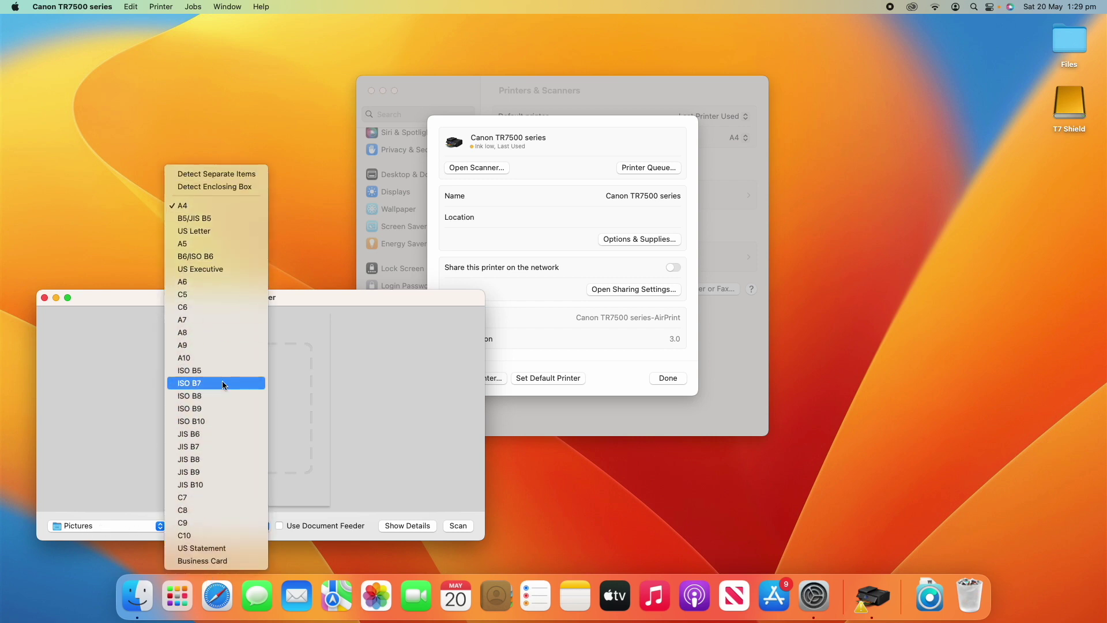
click(353, 404)
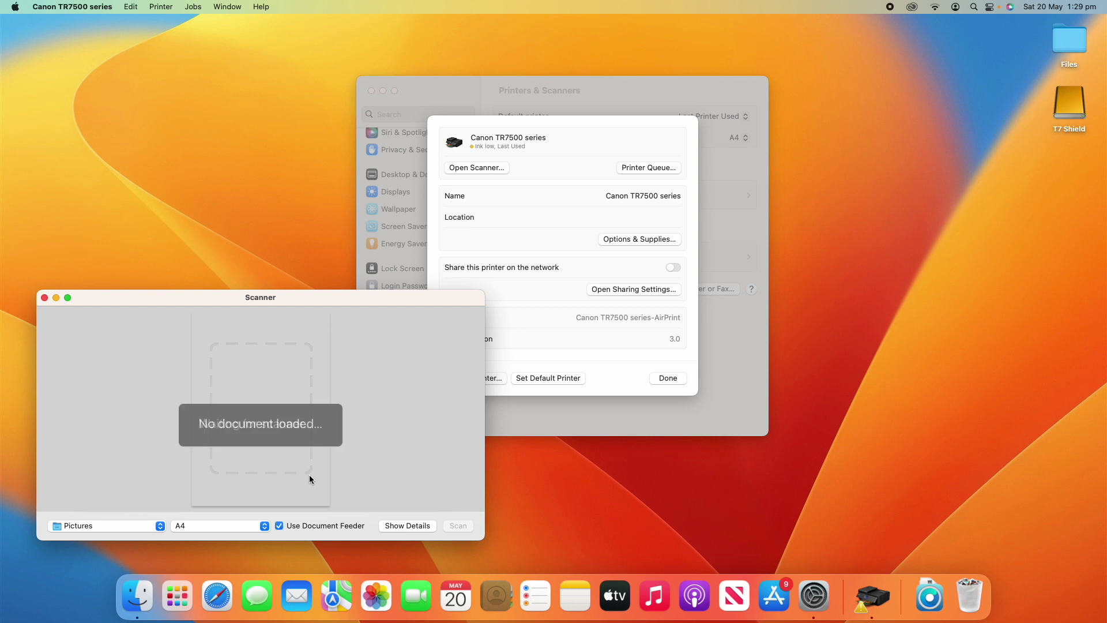
click(291, 526)
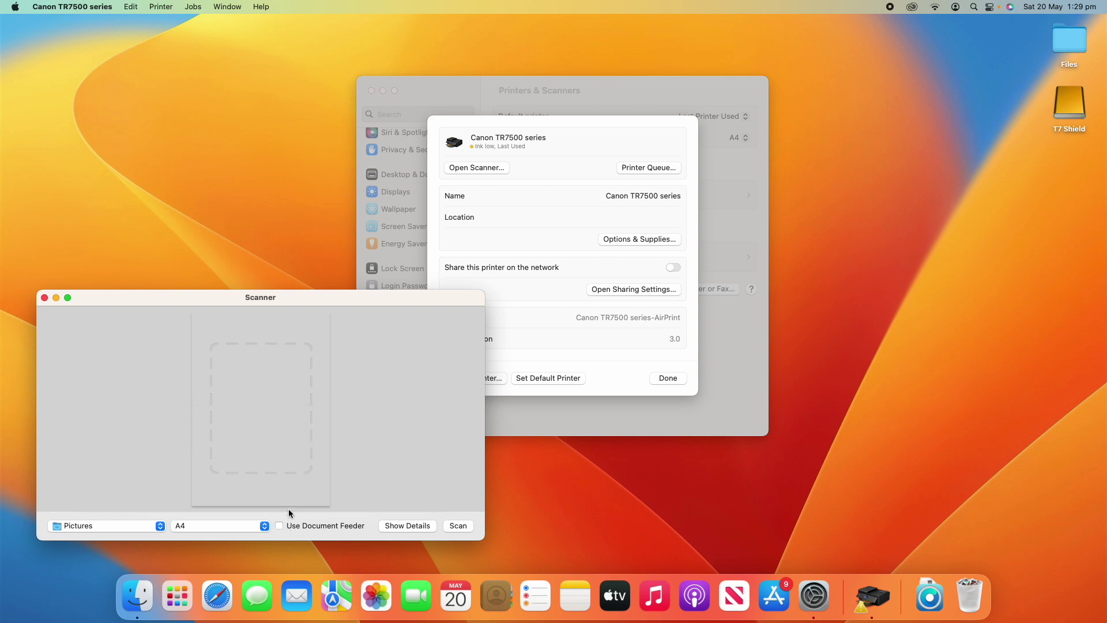
click(392, 526)
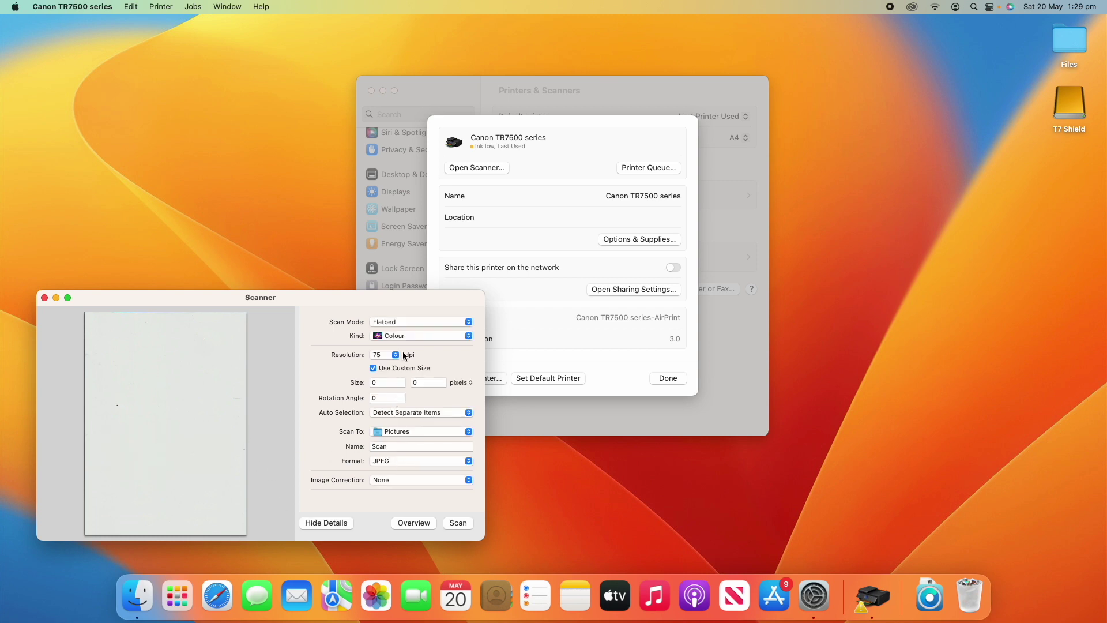
click(407, 326)
click(408, 349)
Quit the scanner app and bring up the printer's print queue
click(44, 6)
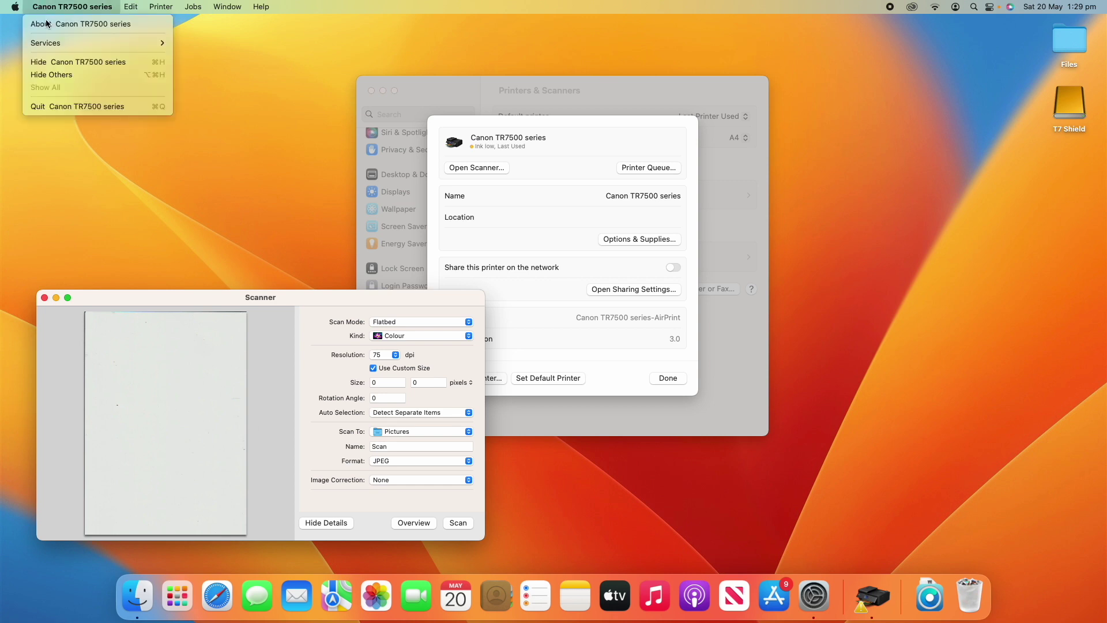
click(71, 104)
click(658, 167)
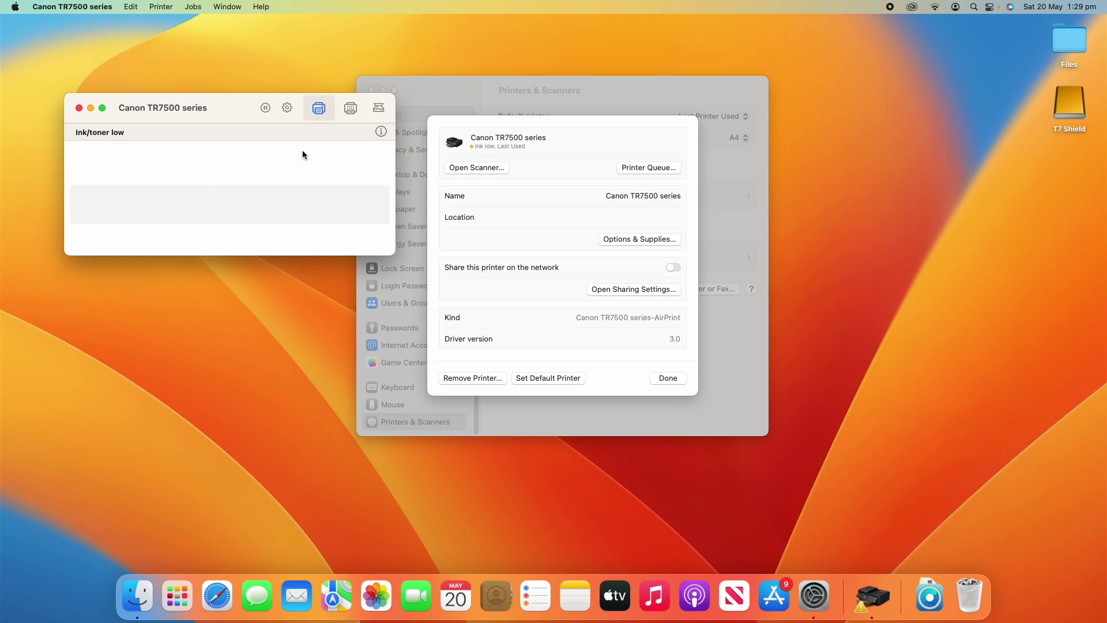
Read and dismiss the Ink/toner low alert, quit the queue, and show Options & Supplies
click(381, 131)
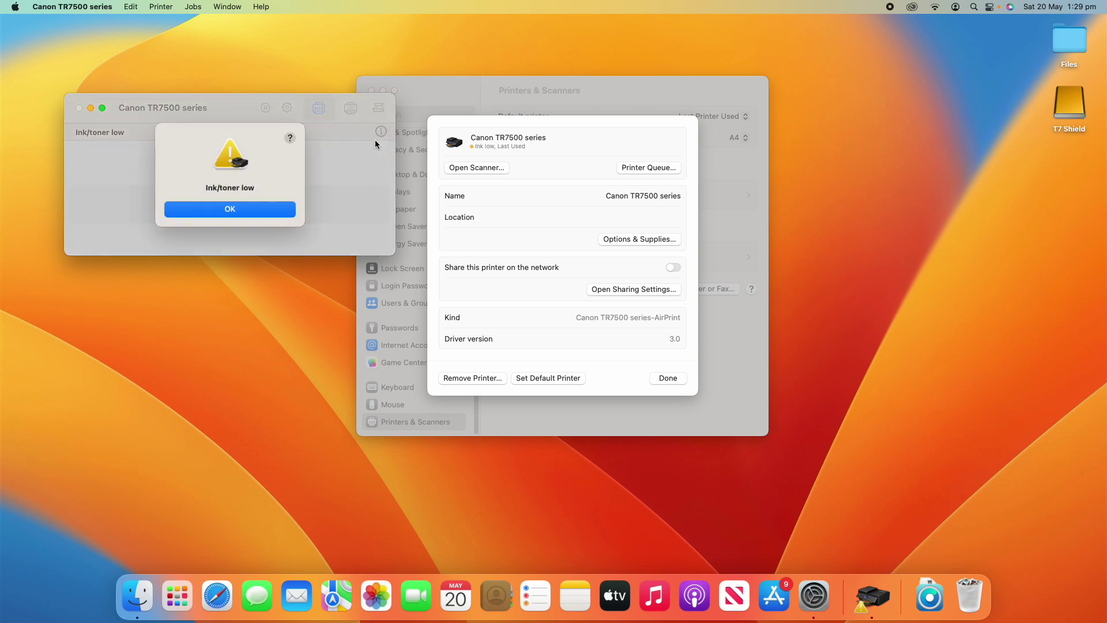
click(260, 209)
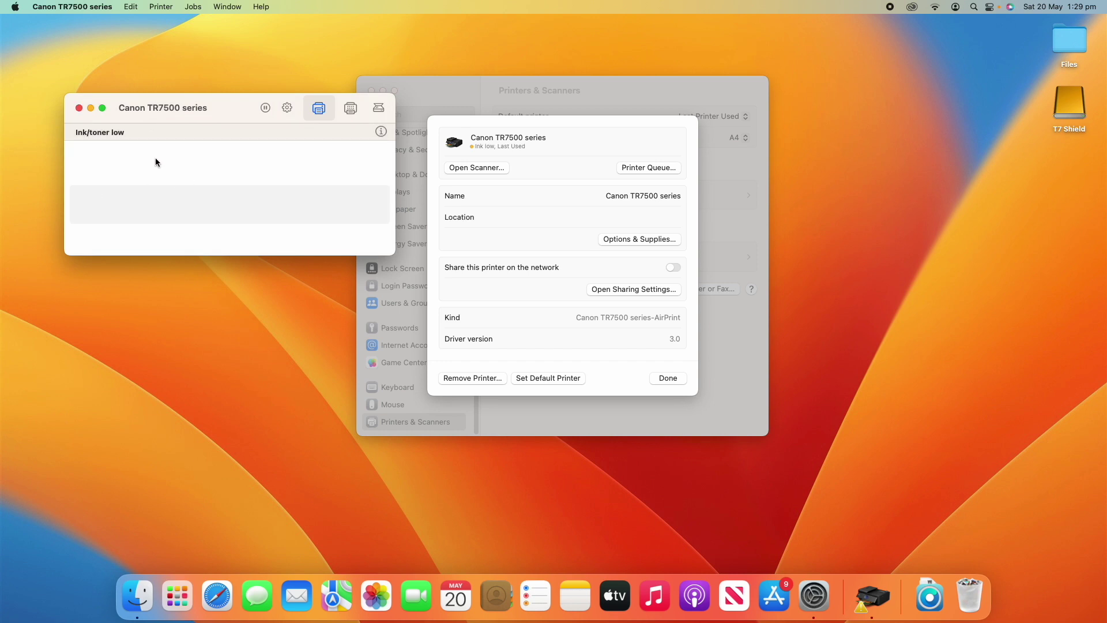
key(super+q)
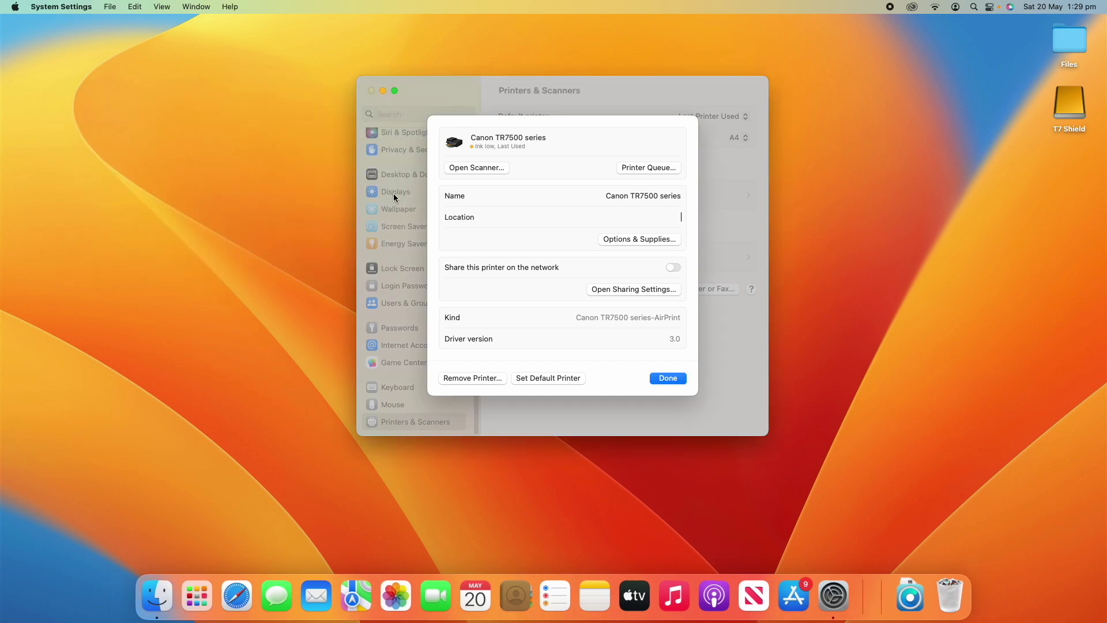
click(652, 240)
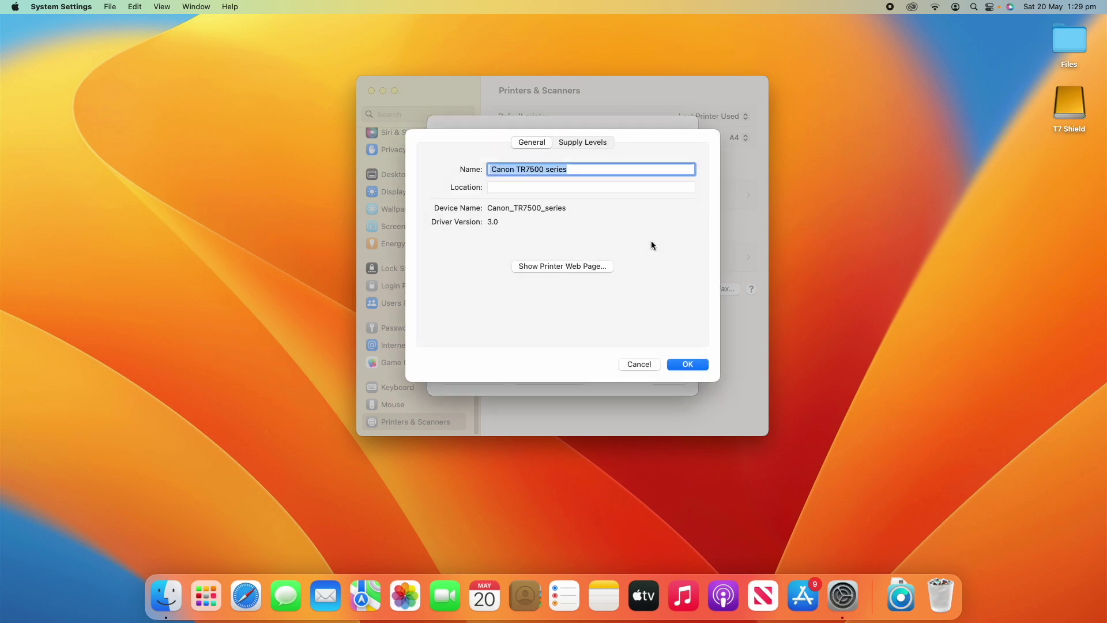
View Supply Levels with magenta and cyan low, then load the printer's web status page via More Info
click(577, 187)
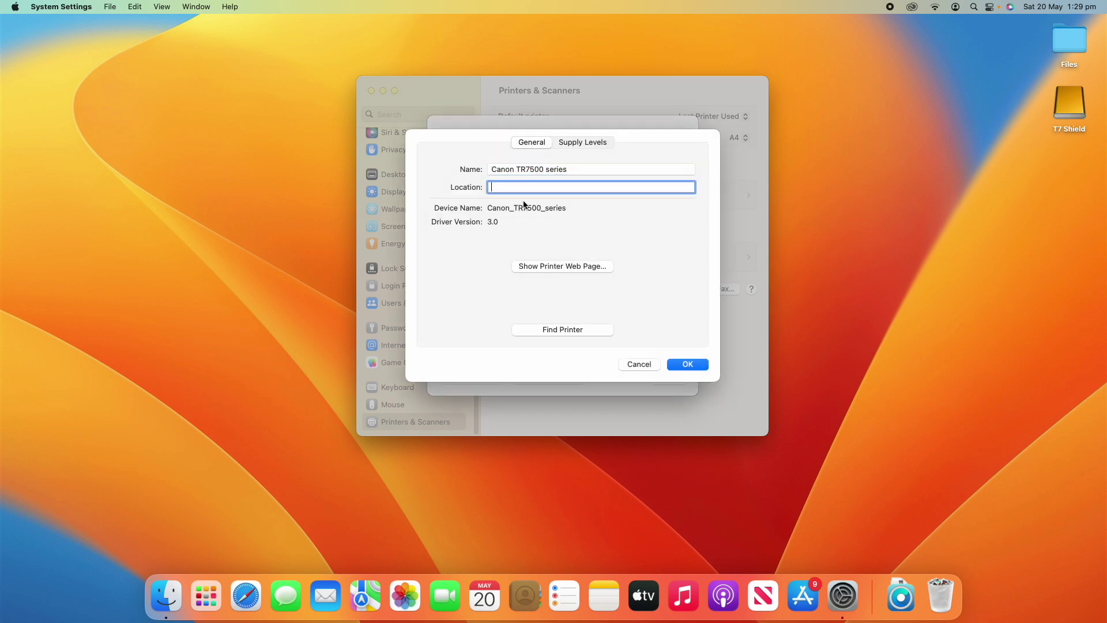
drag(570, 209, 485, 222)
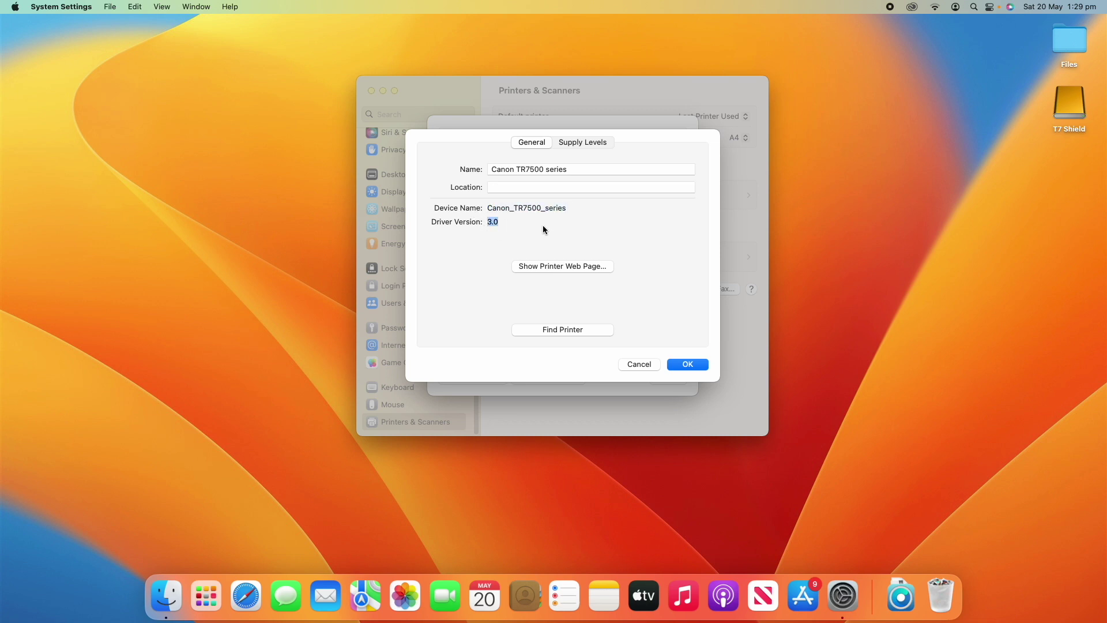
click(621, 264)
click(591, 144)
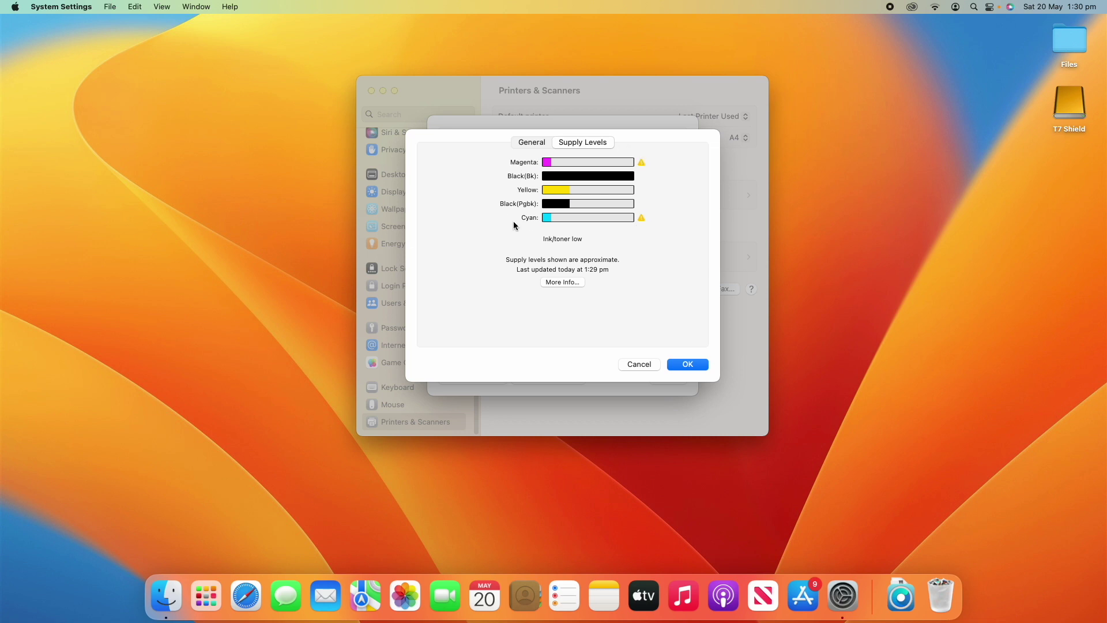
click(560, 283)
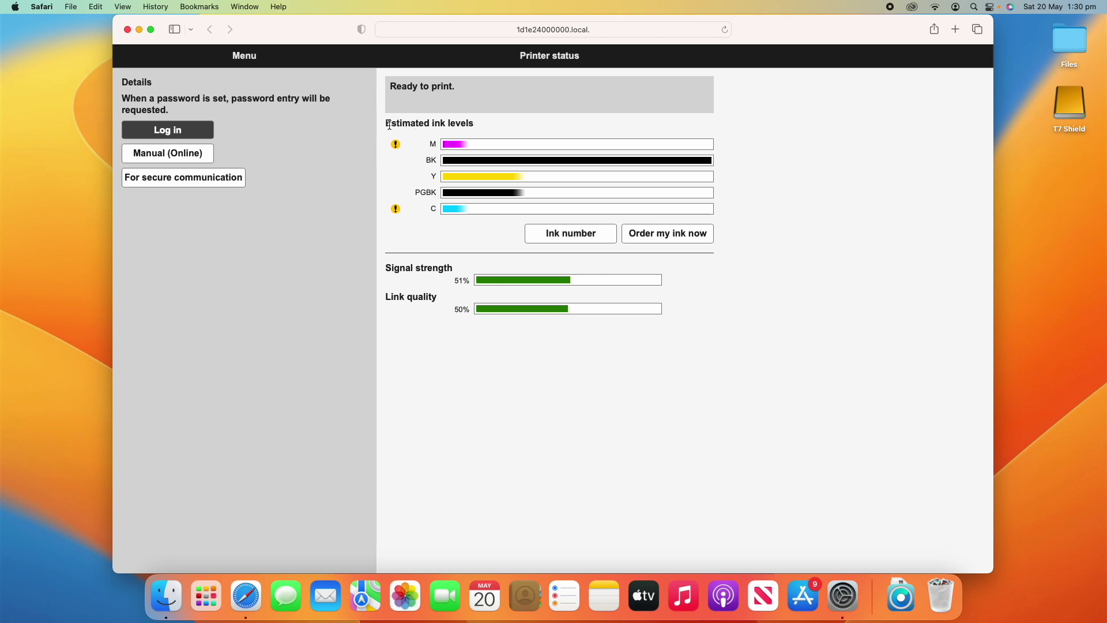
Review the printer's web status page, quit Safari, close Options & Supplies, and share the printer
scroll(461, 173, down, 1)
scroll(550, 332, up, 3)
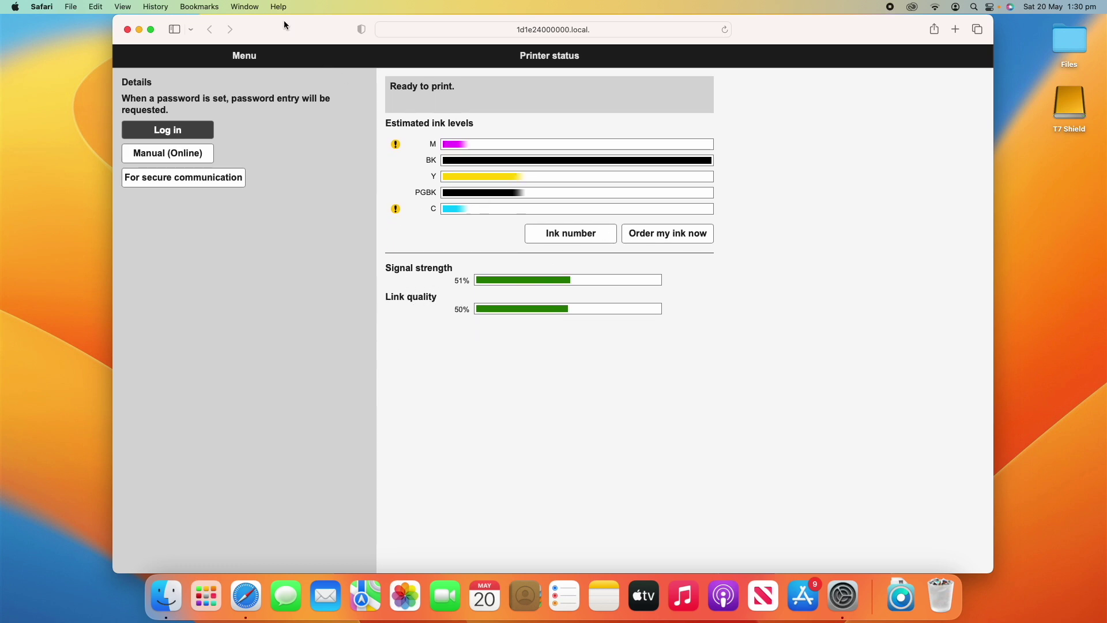
click(40, 6)
click(50, 181)
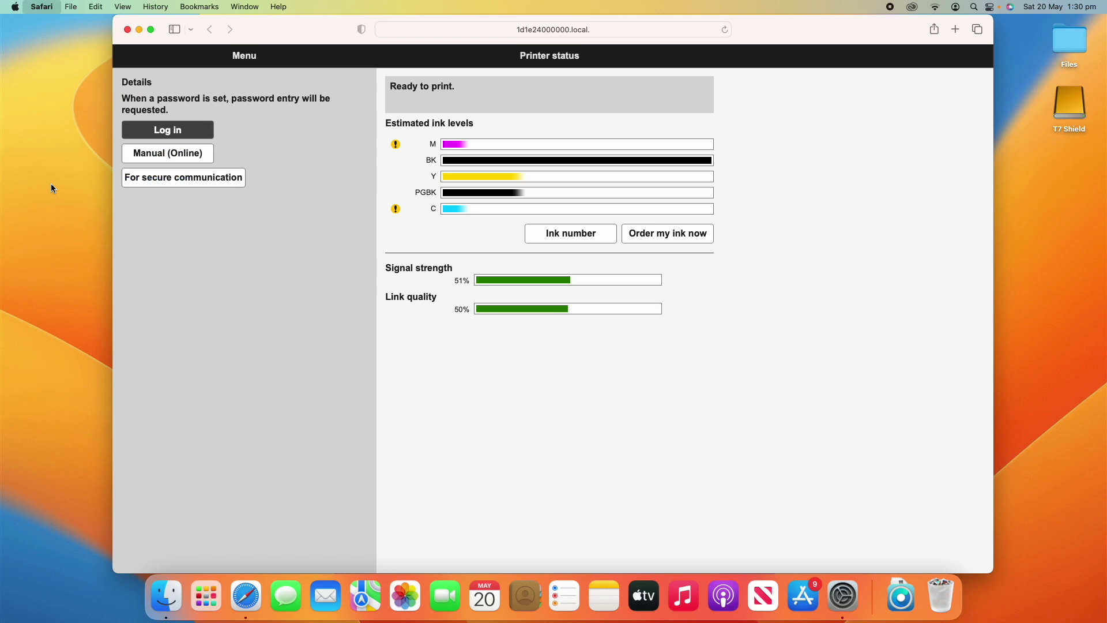
click(674, 368)
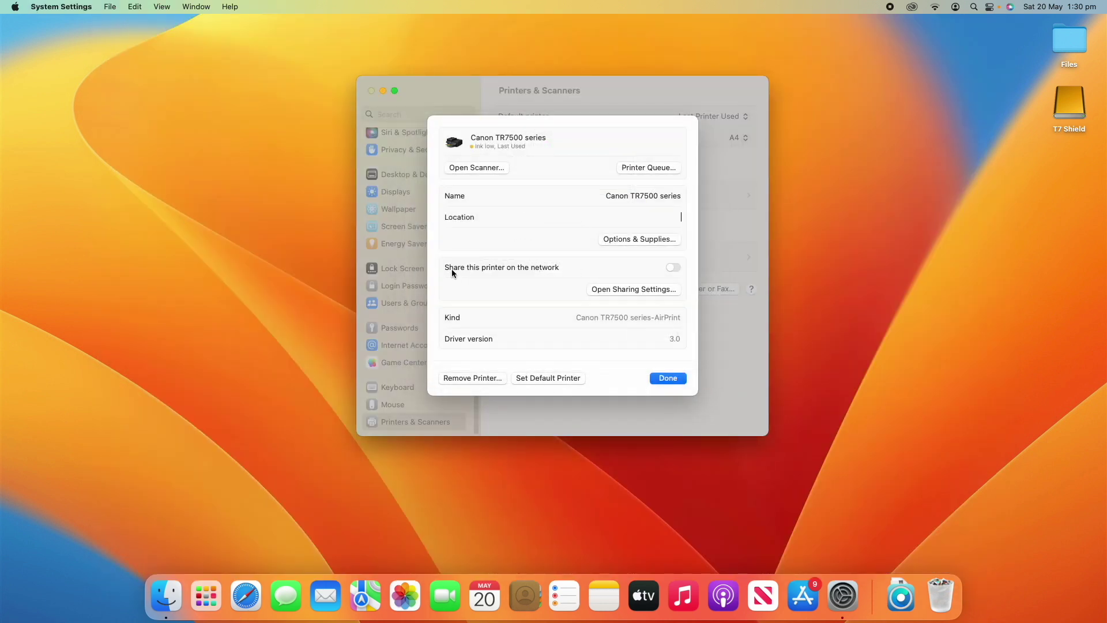
click(674, 267)
In the Printer Sharing options, leave both Canon TR7500 printers unchecked and confirm with Done
click(617, 290)
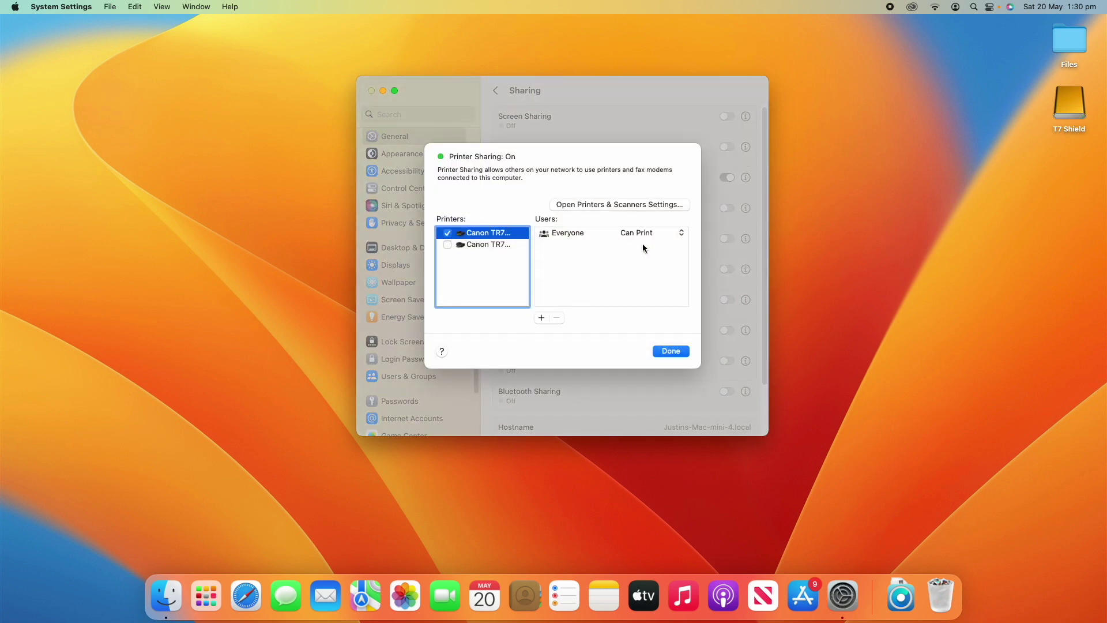
click(447, 245)
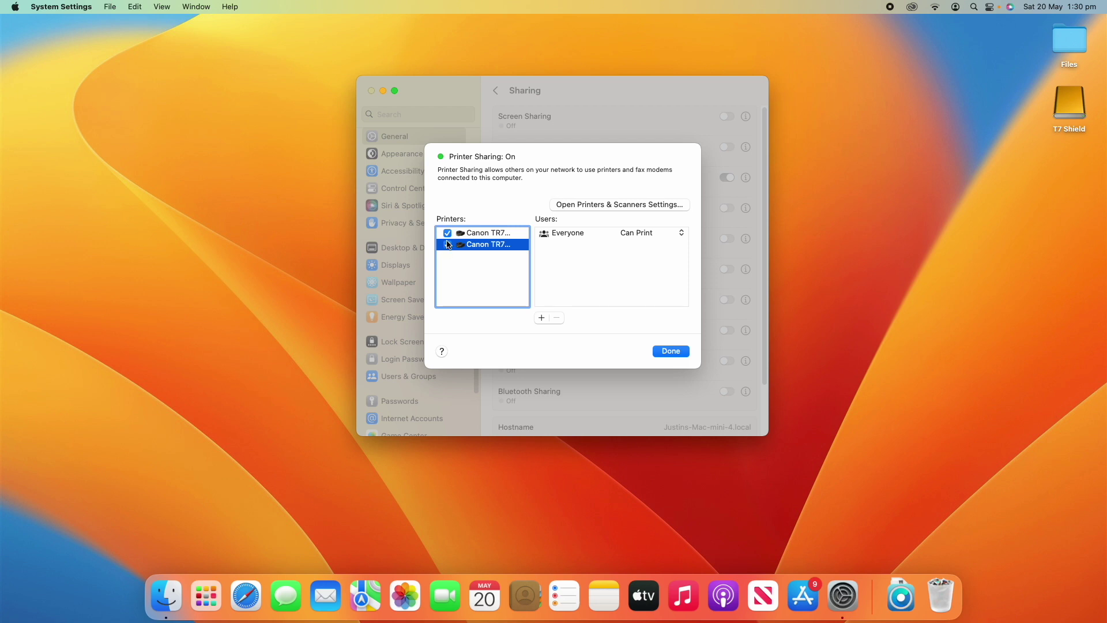
click(447, 244)
click(669, 233)
click(663, 234)
click(448, 233)
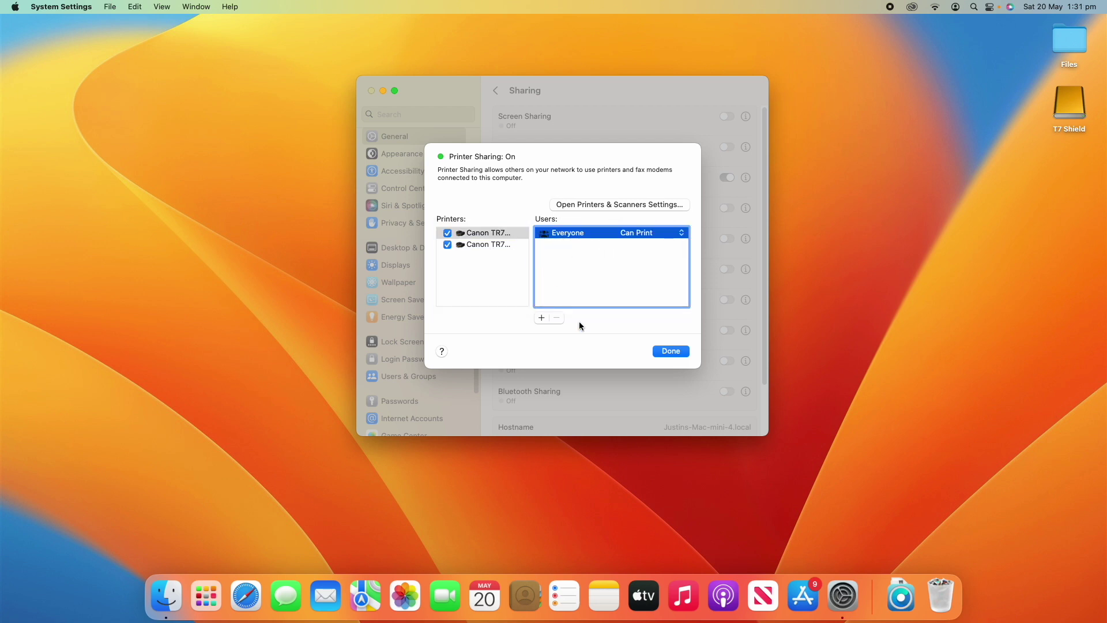
click(448, 245)
click(448, 235)
click(448, 234)
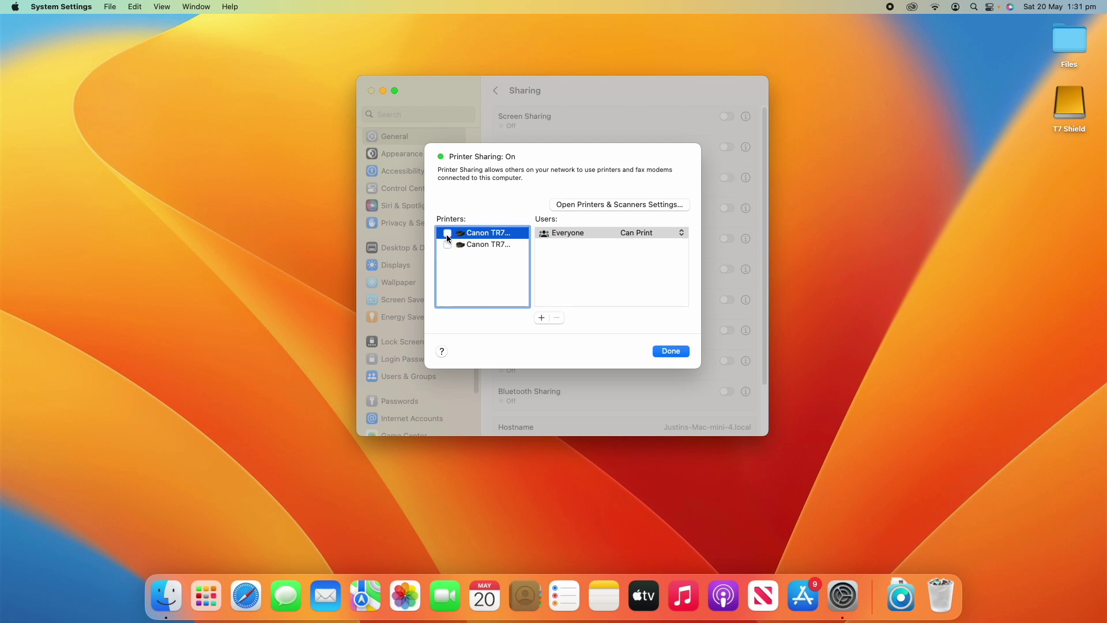
click(669, 351)
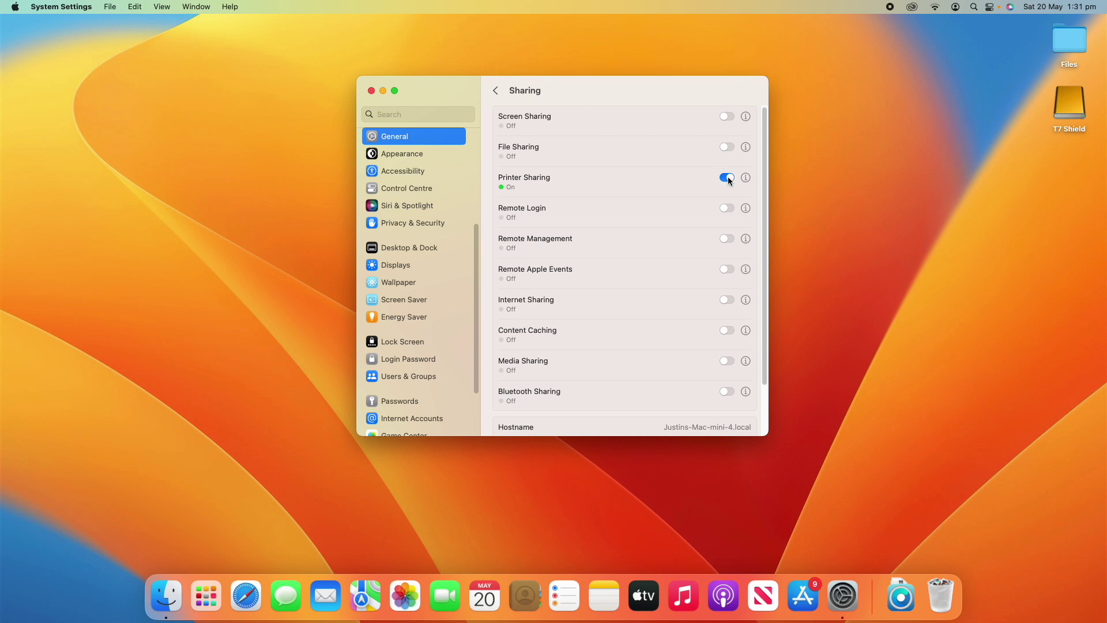
Switch Printer Sharing off on the Sharing page
click(728, 178)
scroll(409, 289, up, 5)
scroll(413, 278, down, 8)
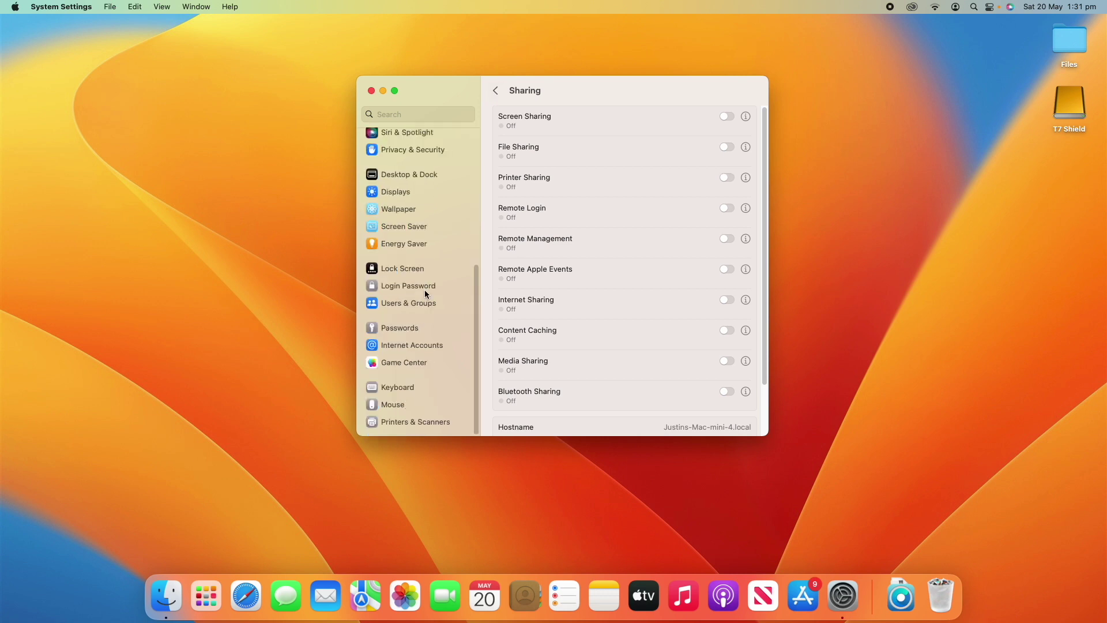
Inspect the Canon TR7500 series Kind and Driver version in its details, then close them
click(418, 426)
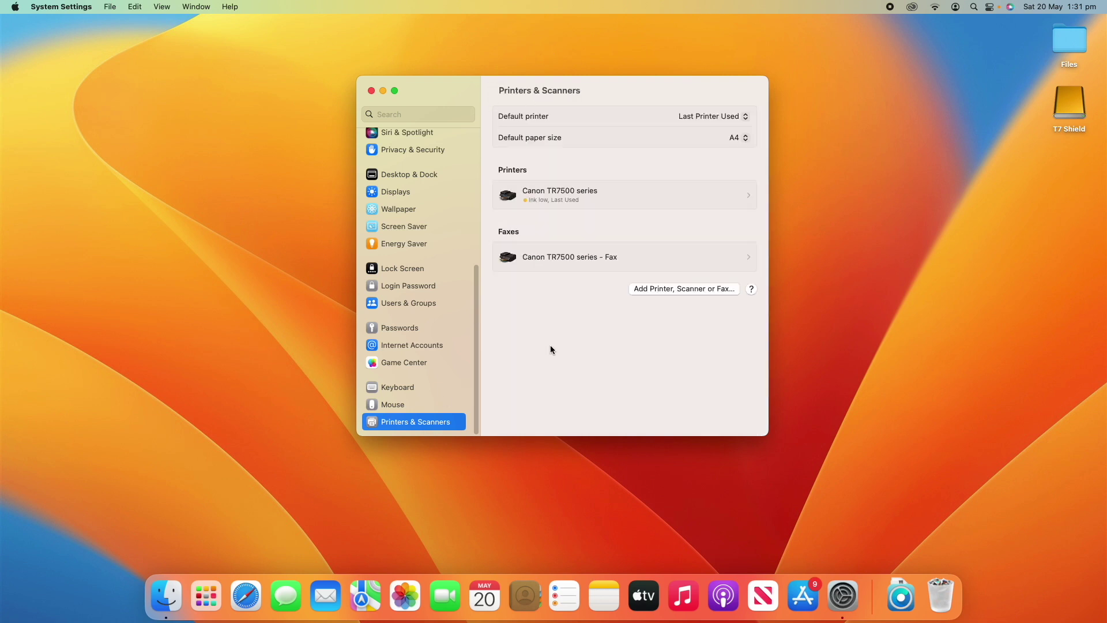
click(633, 200)
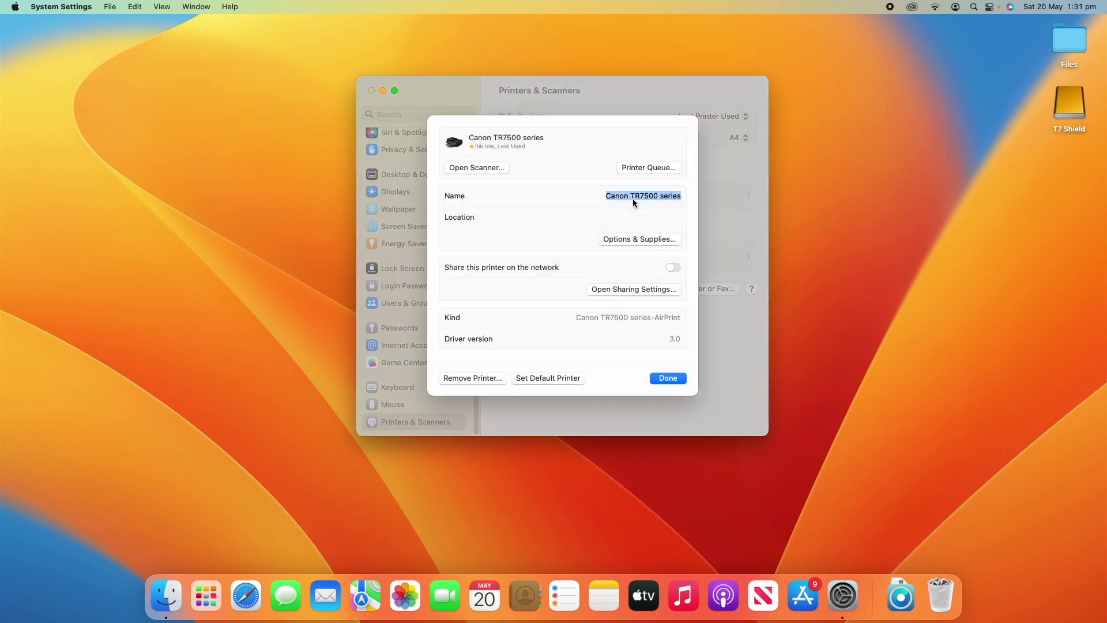
drag(575, 317, 695, 322)
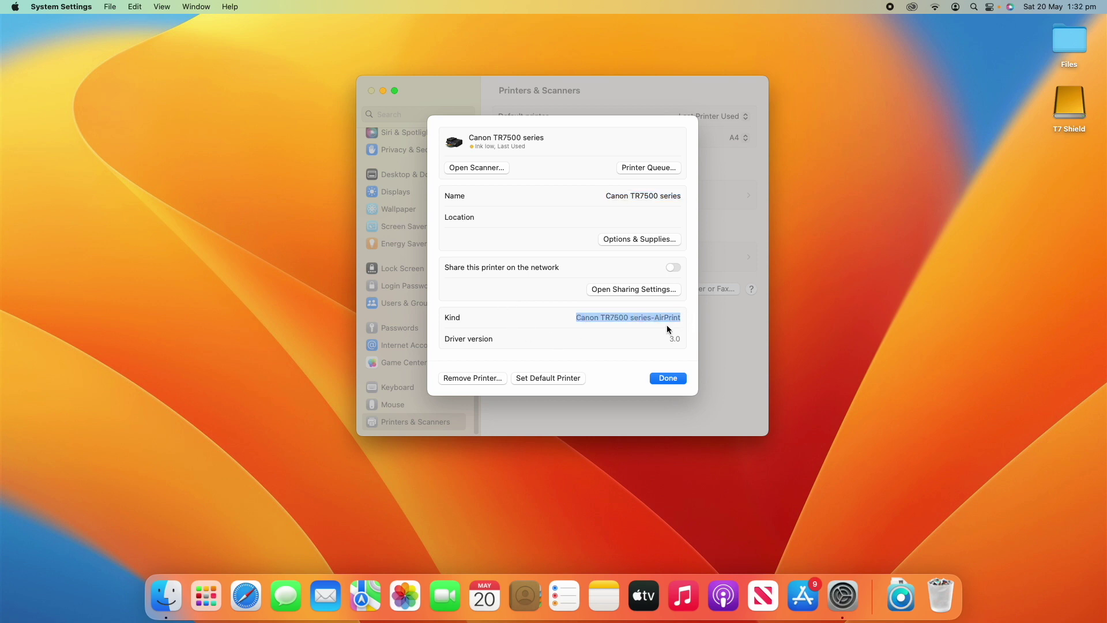
click(669, 326)
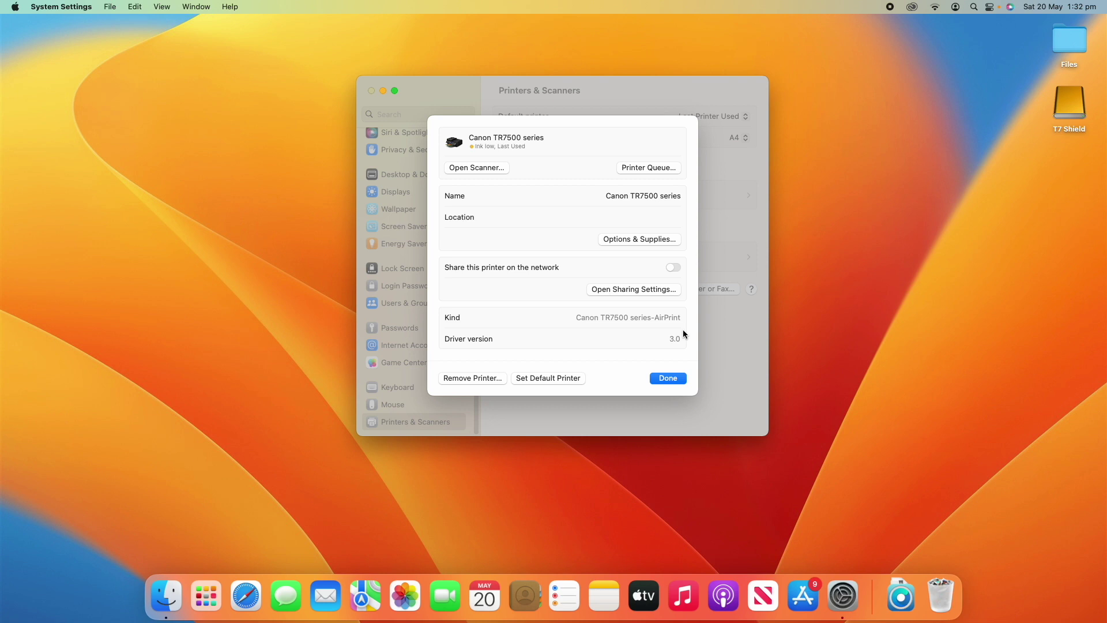
drag(686, 341, 669, 342)
click(513, 362)
click(668, 377)
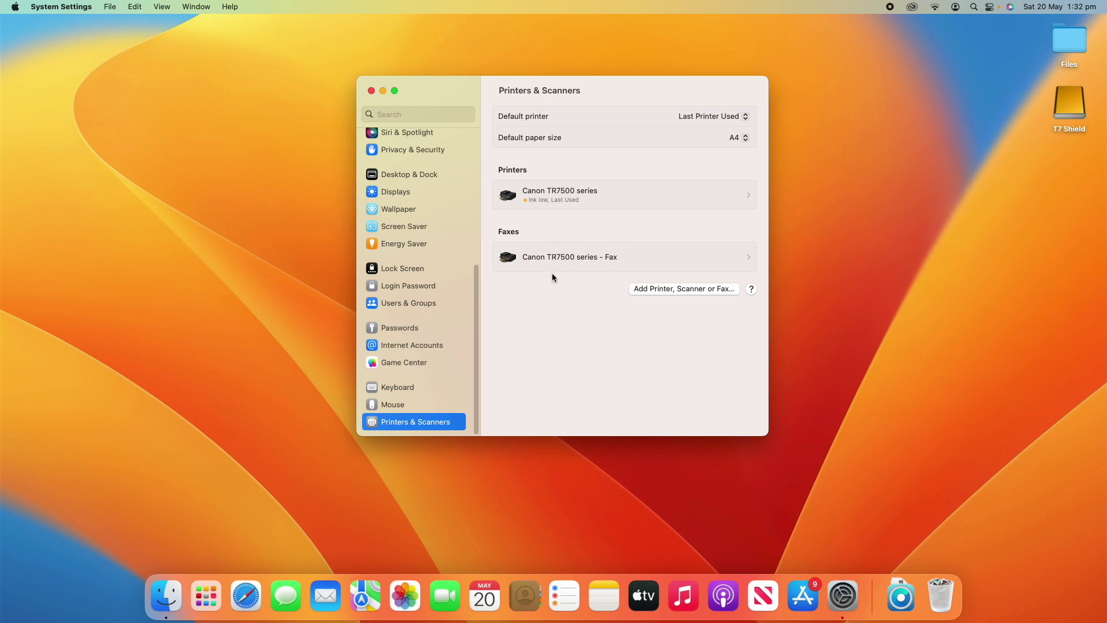
click(575, 263)
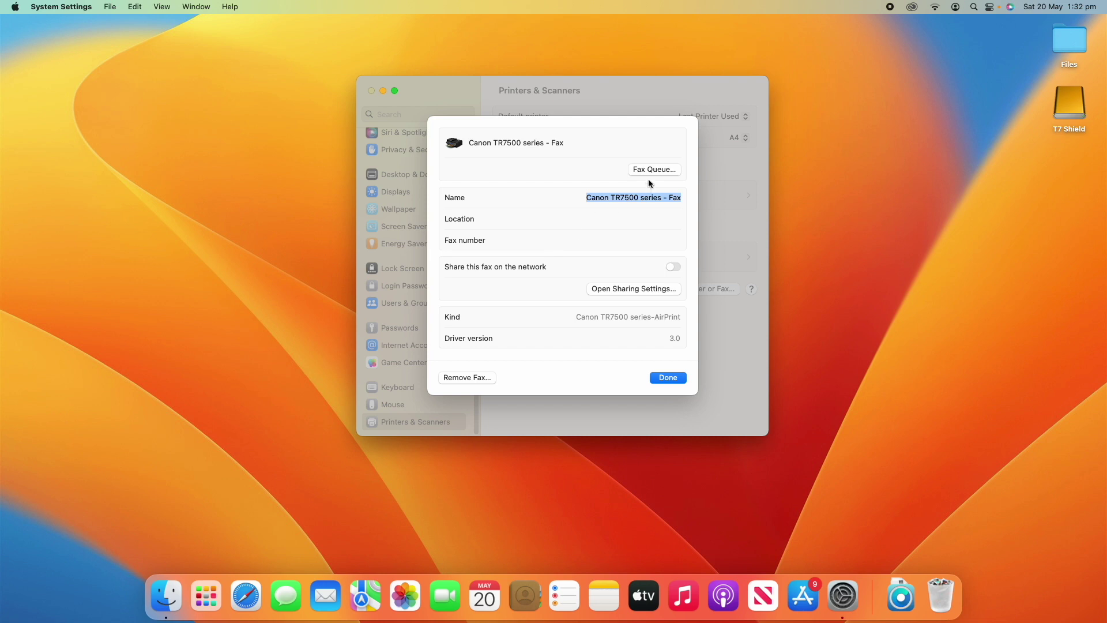
click(651, 168)
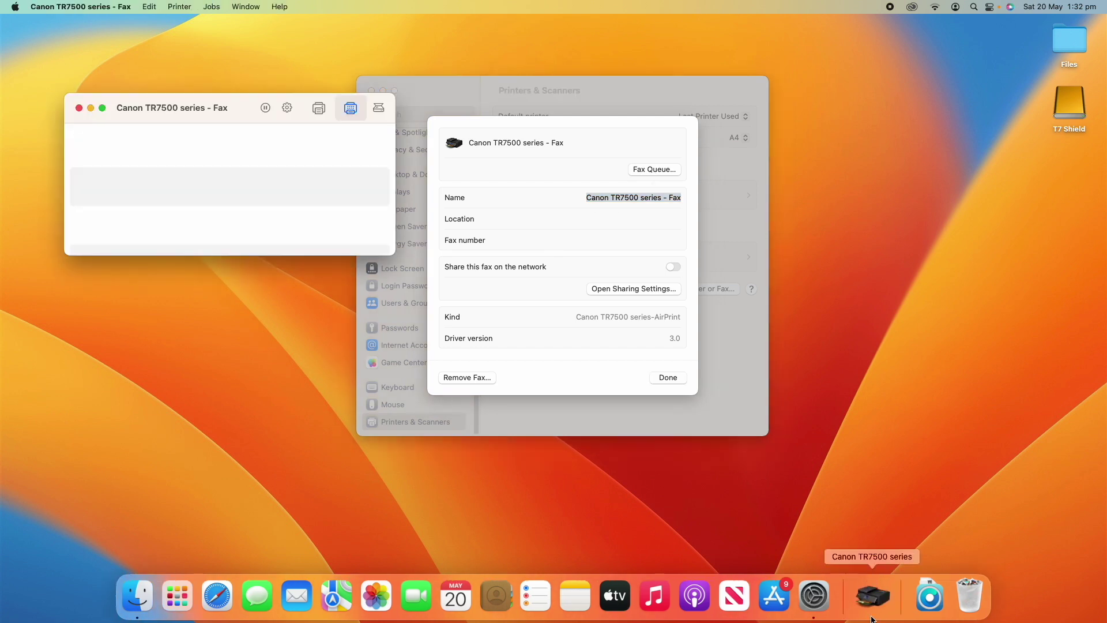
click(376, 109)
click(320, 113)
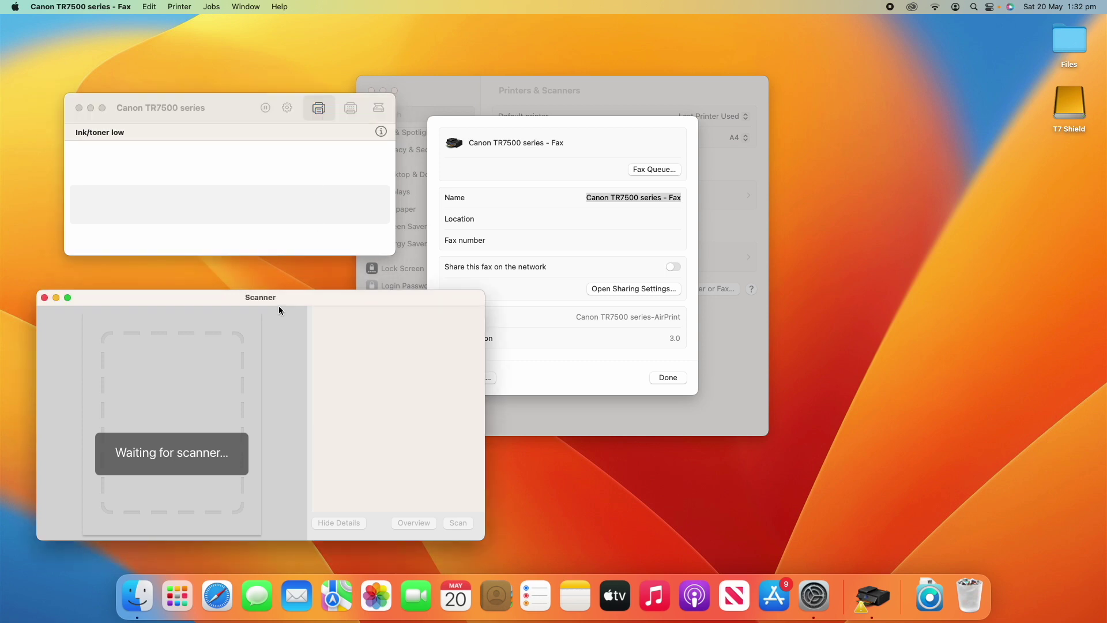
key(super+q)
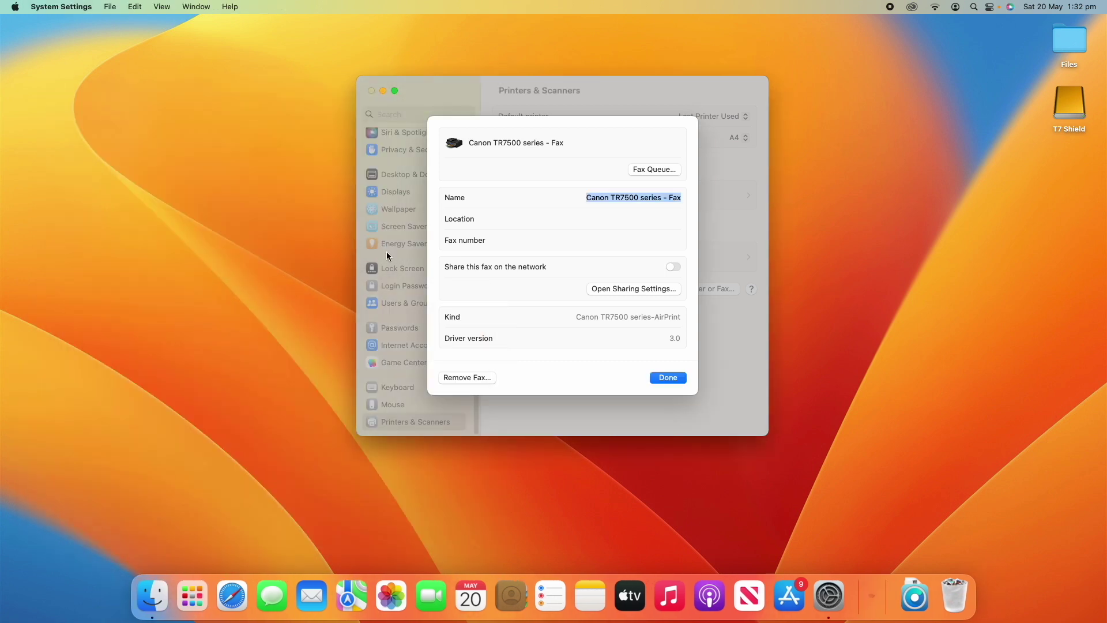
click(534, 228)
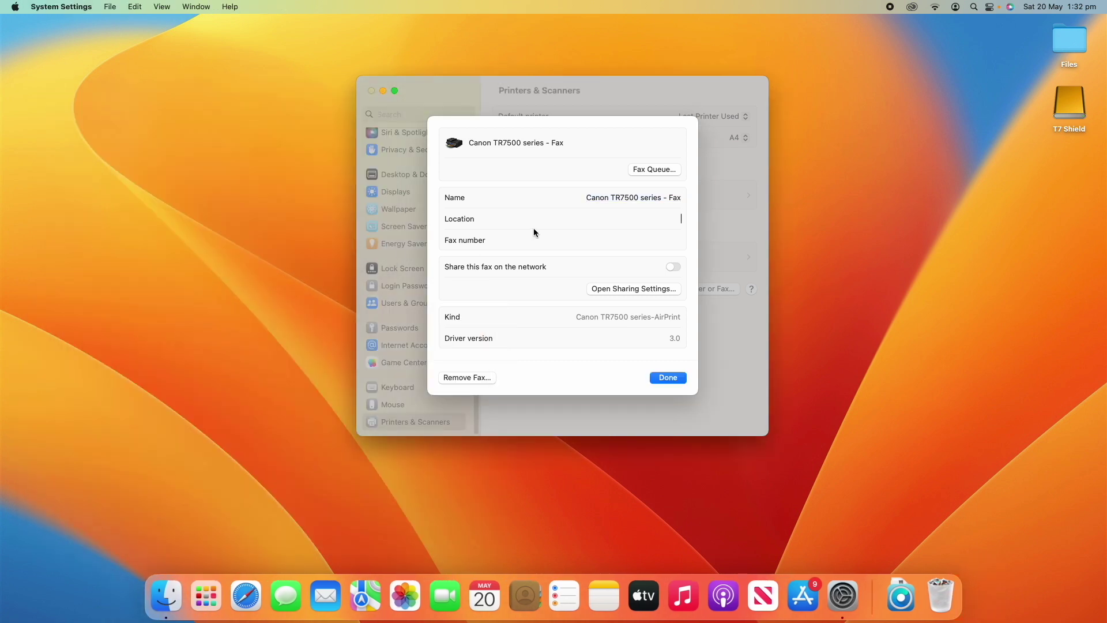
click(667, 170)
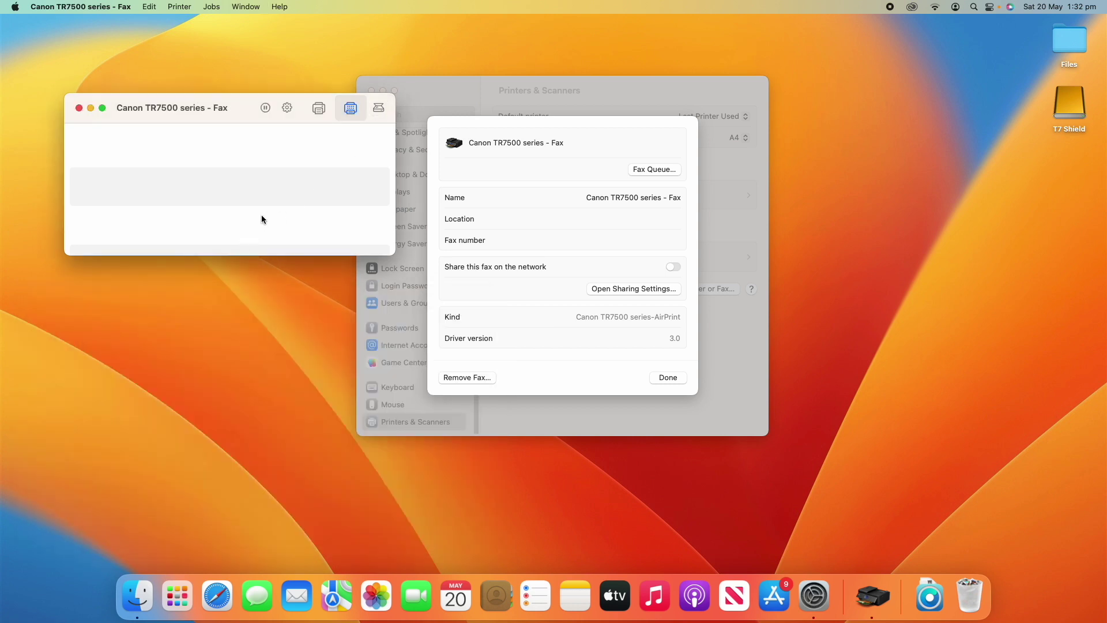
key(super+q)
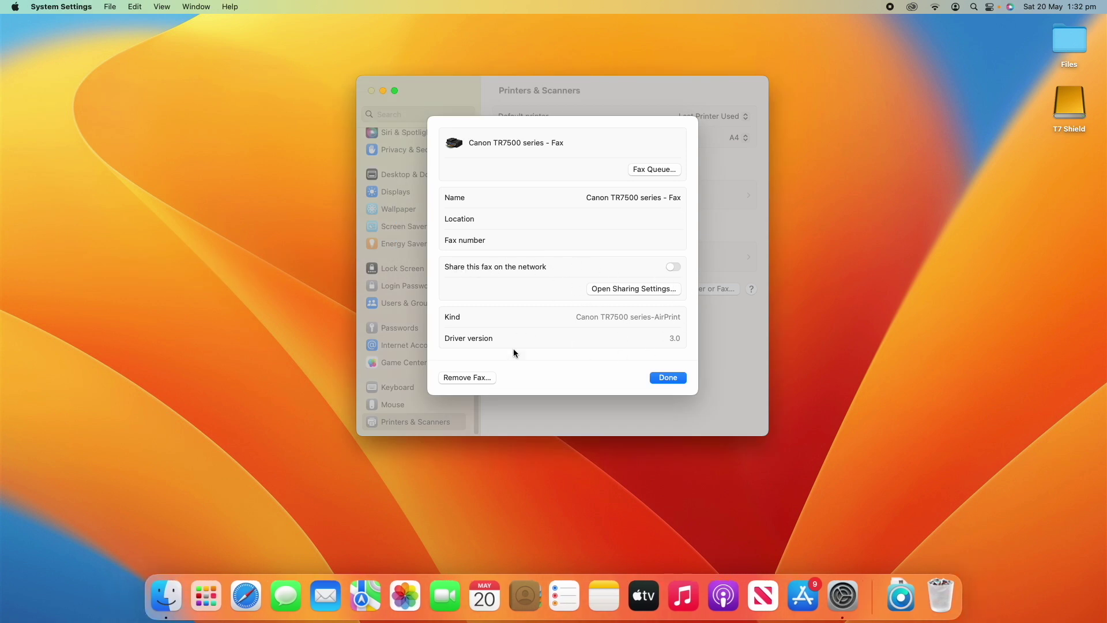
drag(581, 316, 683, 344)
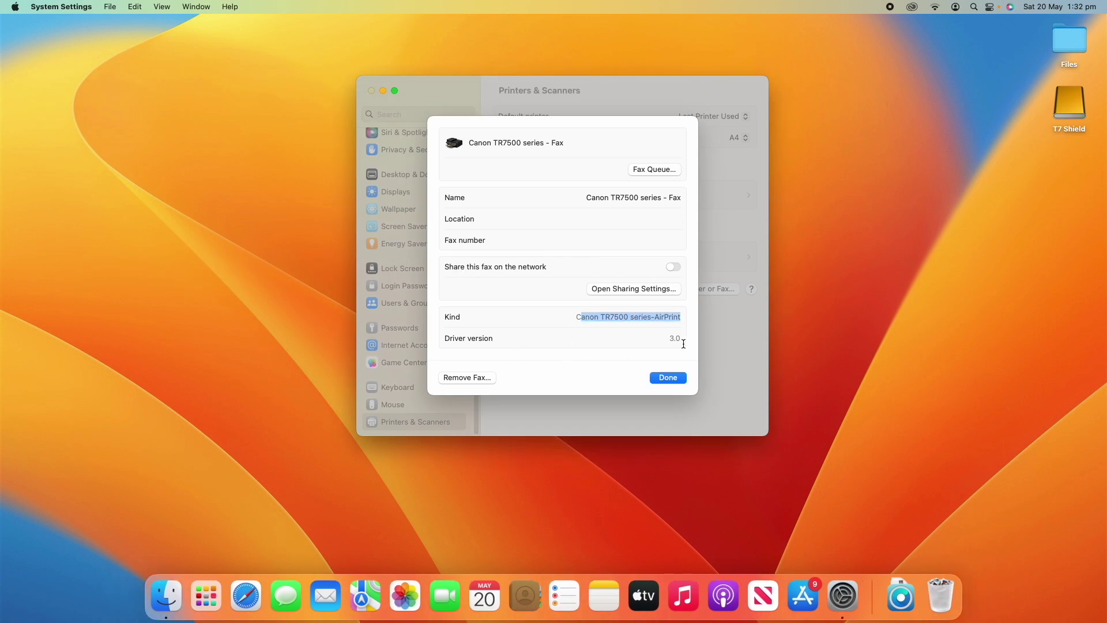
click(569, 327)
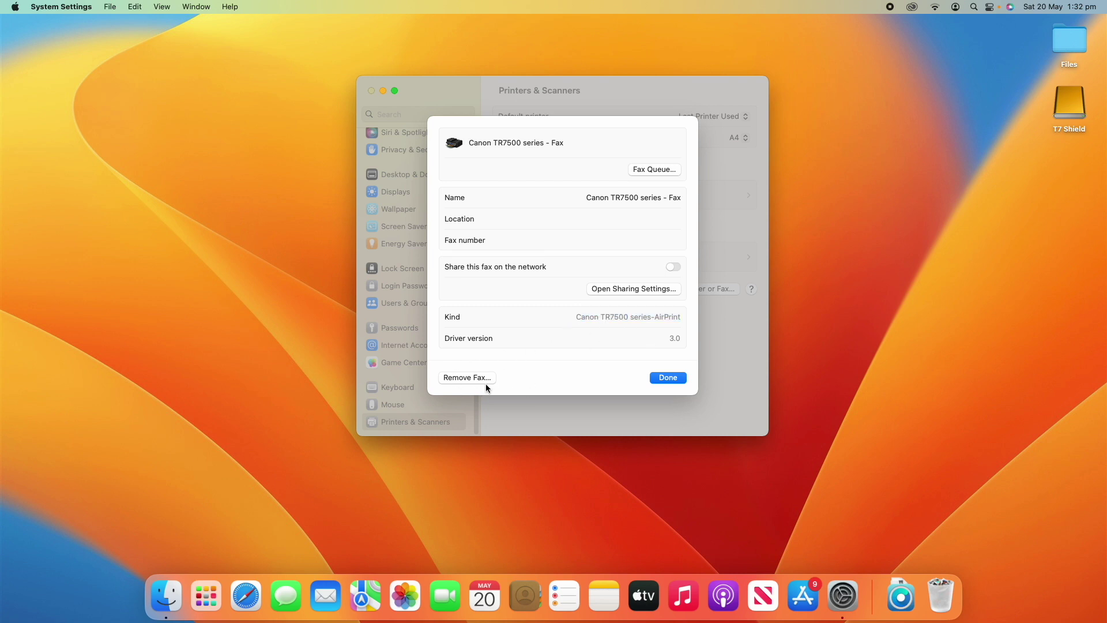
click(667, 377)
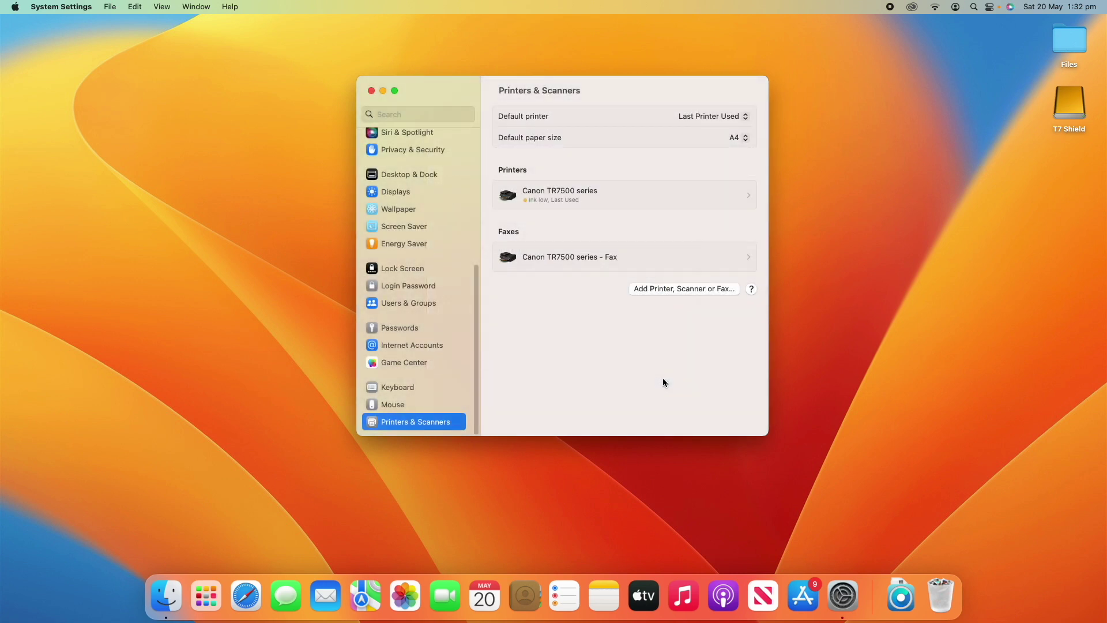
click(675, 290)
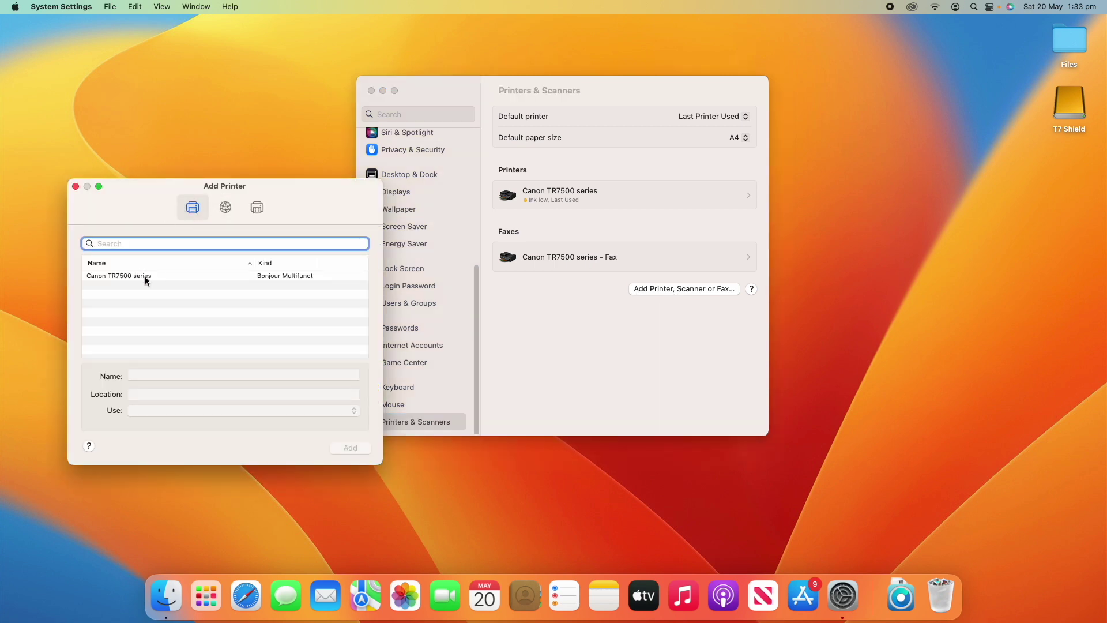
click(144, 276)
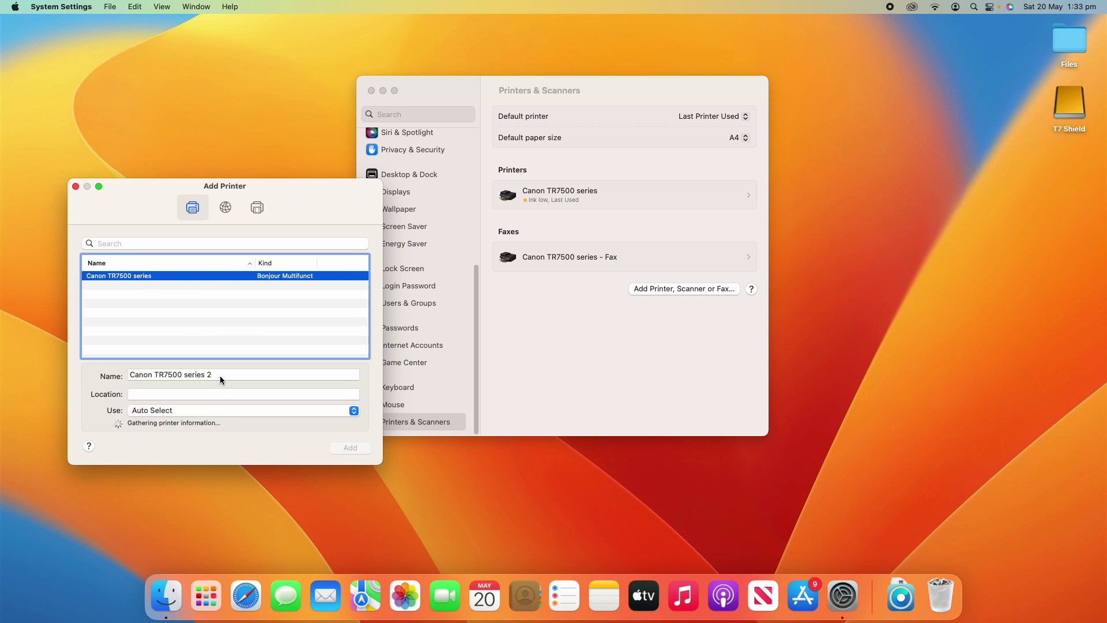
key(Tab)
key(Tab)
click(176, 414)
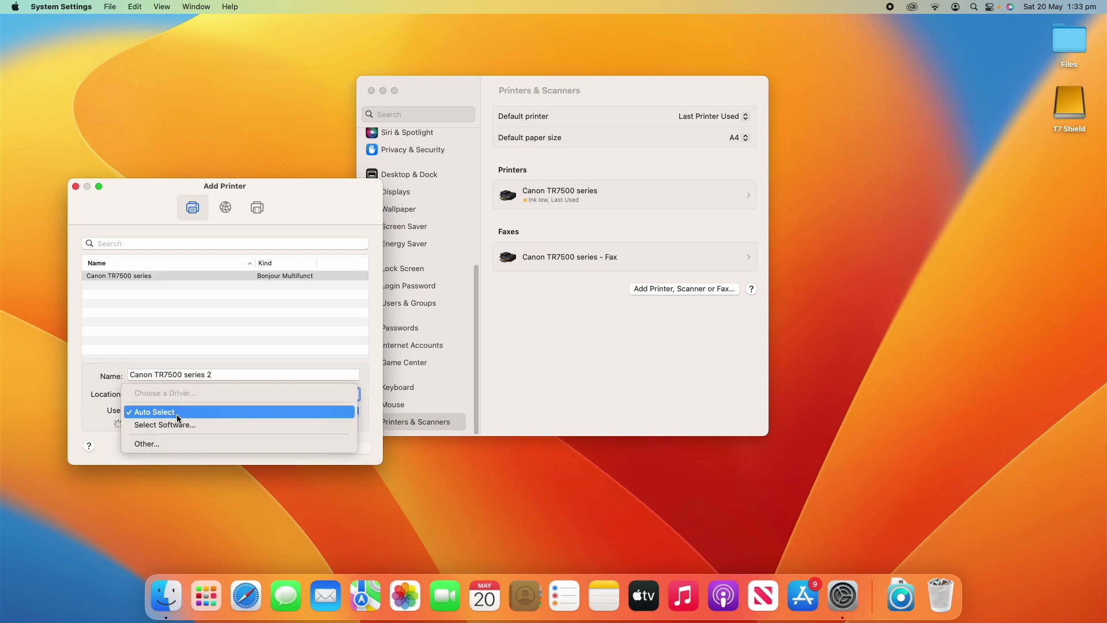
click(173, 412)
click(136, 276)
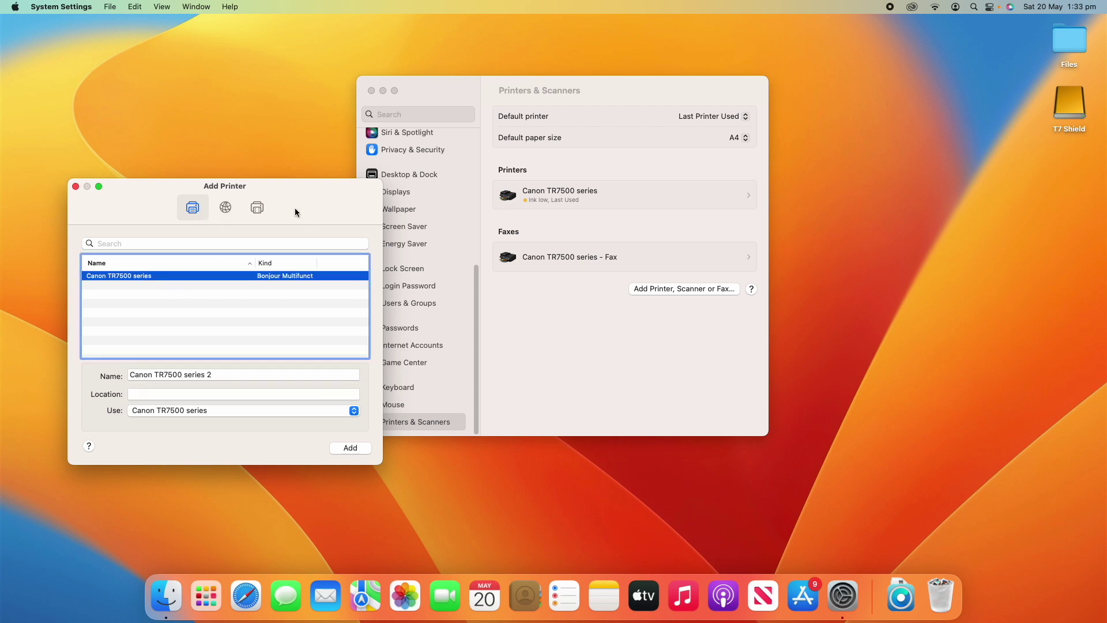
click(237, 203)
click(250, 213)
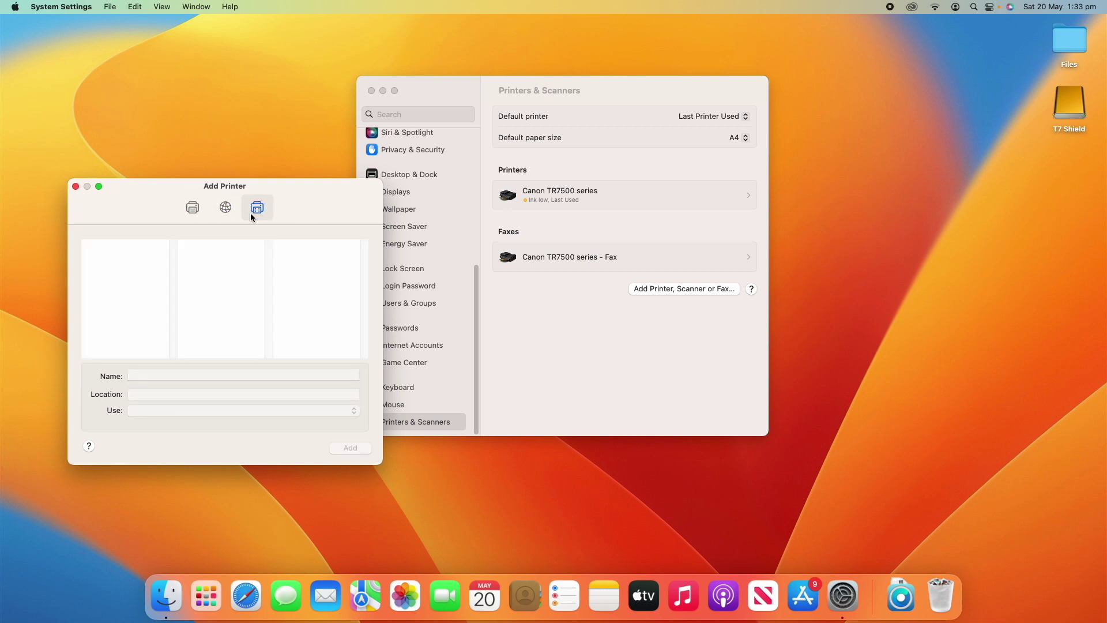
click(216, 205)
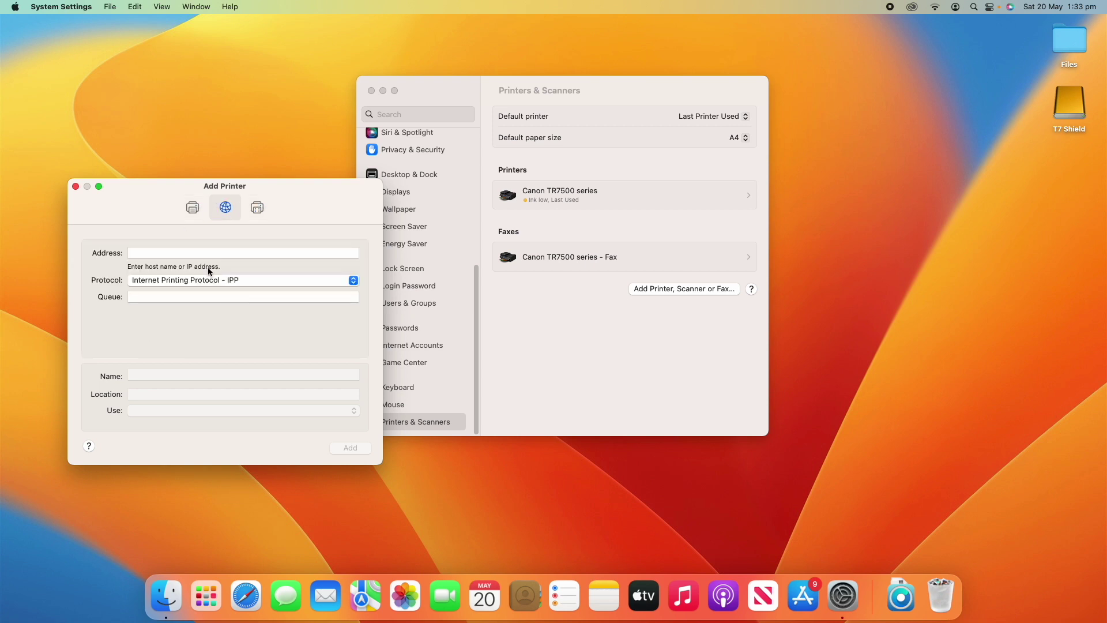
click(194, 279)
click(175, 251)
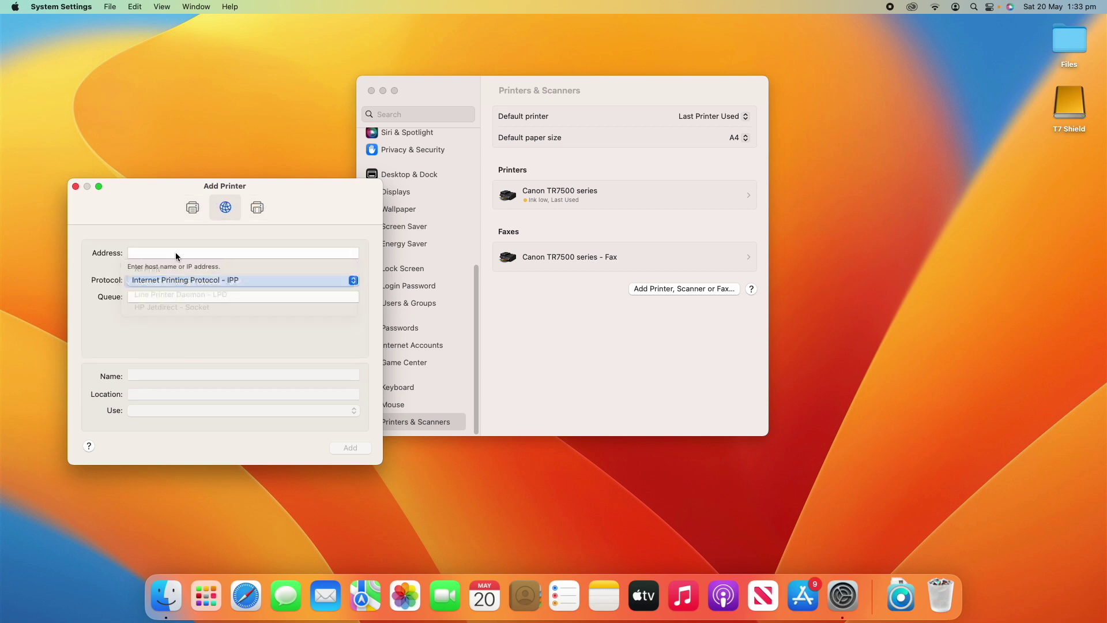
click(204, 207)
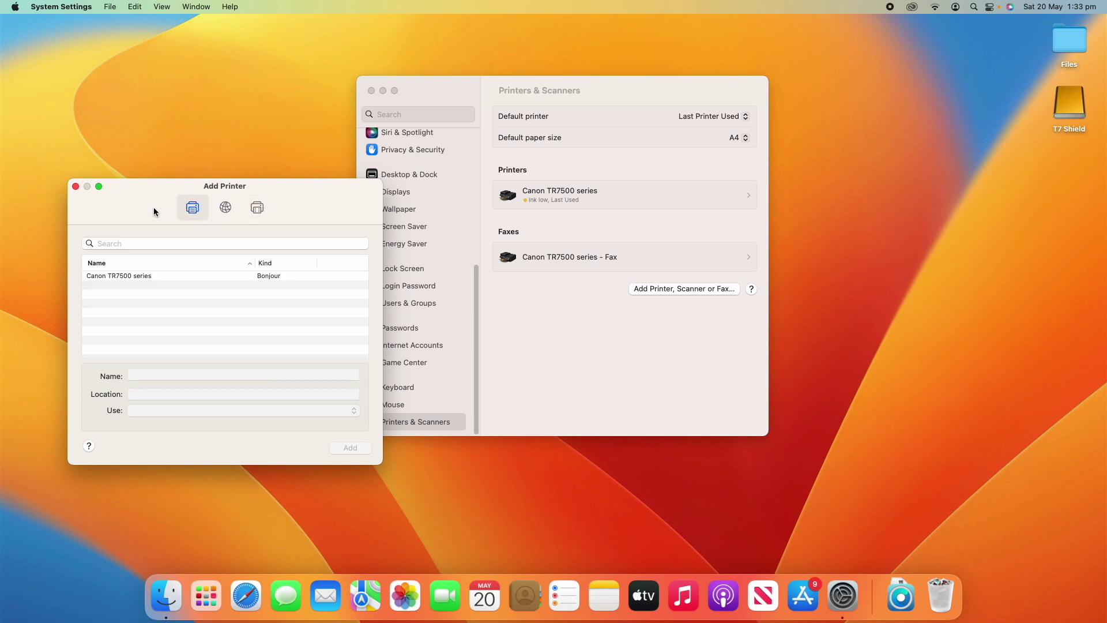
key(cmd+w)
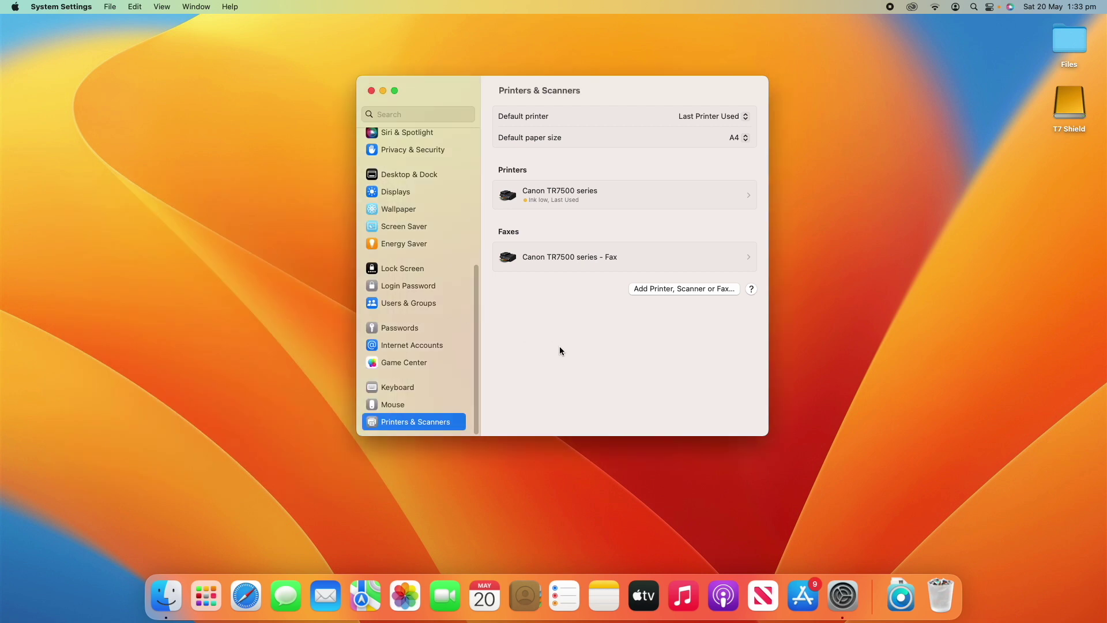